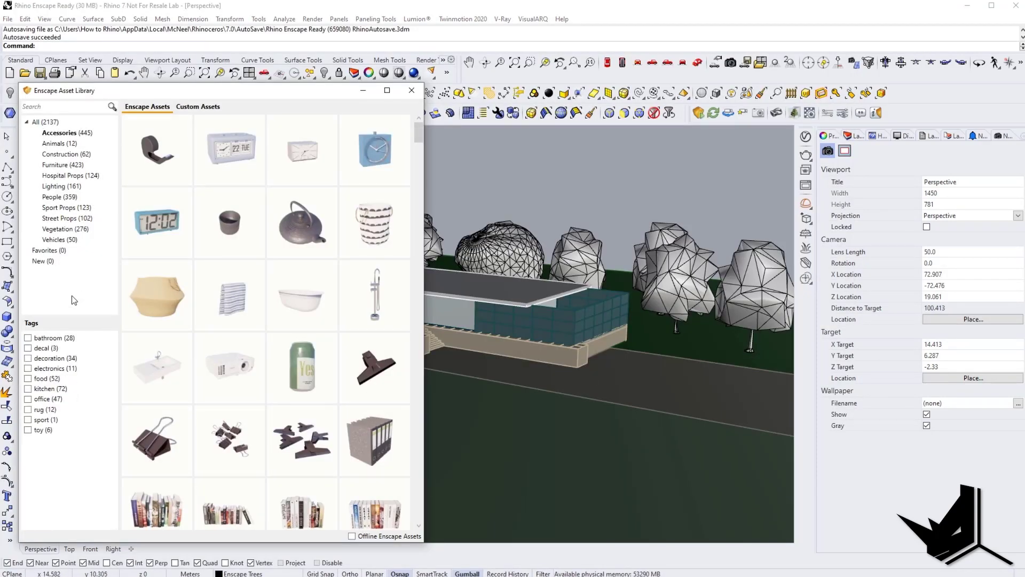
Step: Show the Custom Assets collection in the Enscape Asset Library and start creating a new asset
left_click(29, 338)
left_click(29, 338)
mouse_move(218, 194)
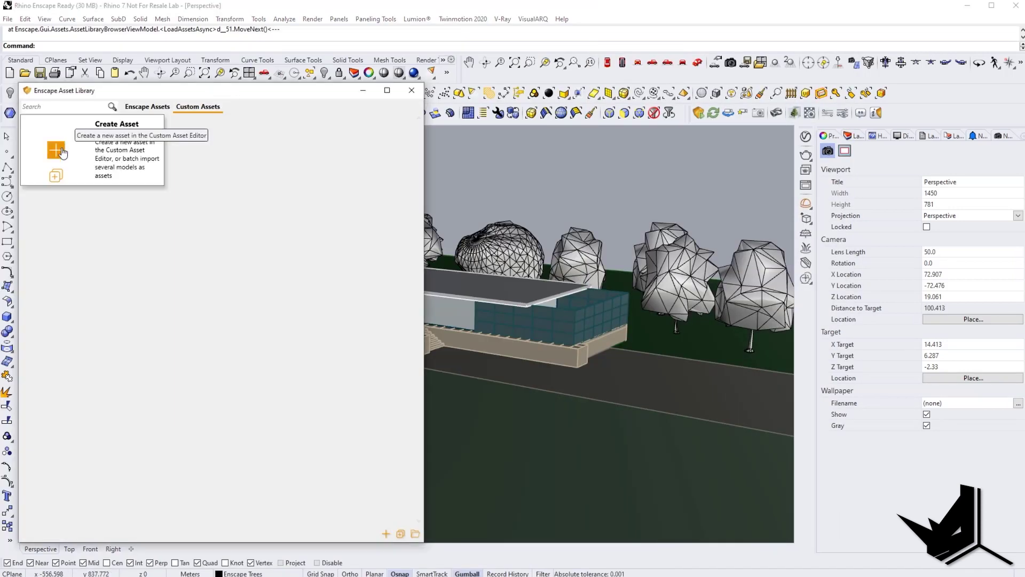
left_click(58, 150)
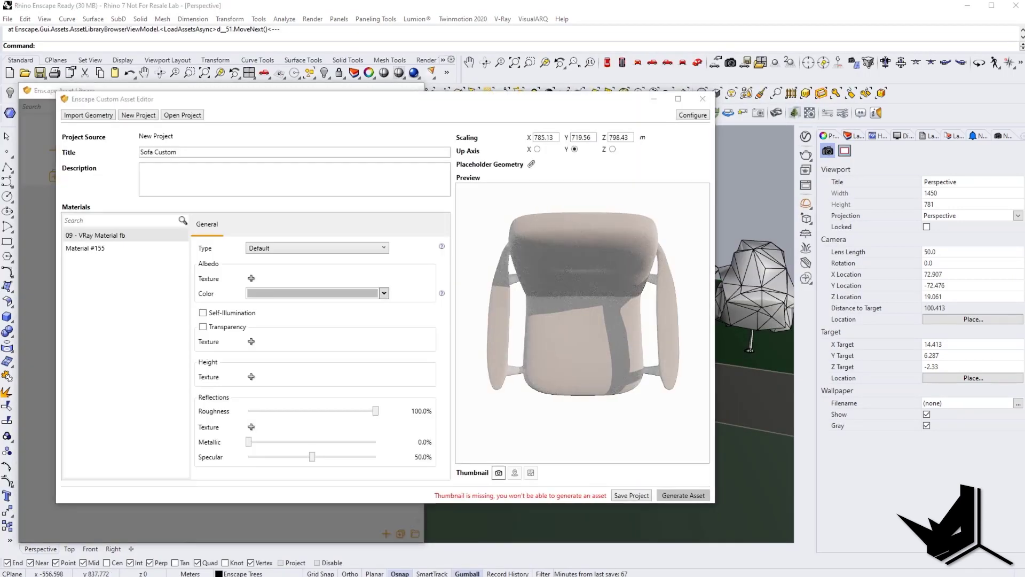
left_click_drag(607, 300, 566, 383)
scroll(606, 359, "down", 3)
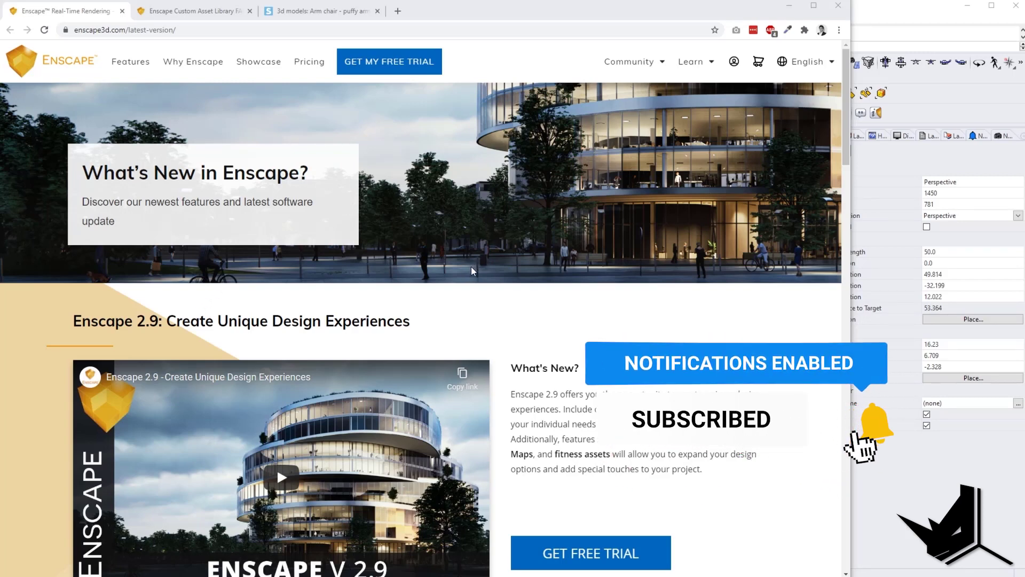
Step: Read through the Enscape 2.9 What's New page, covering the Custom Asset Library, displacement maps, video textures and fitness assets
scroll(469, 269, "down", 2)
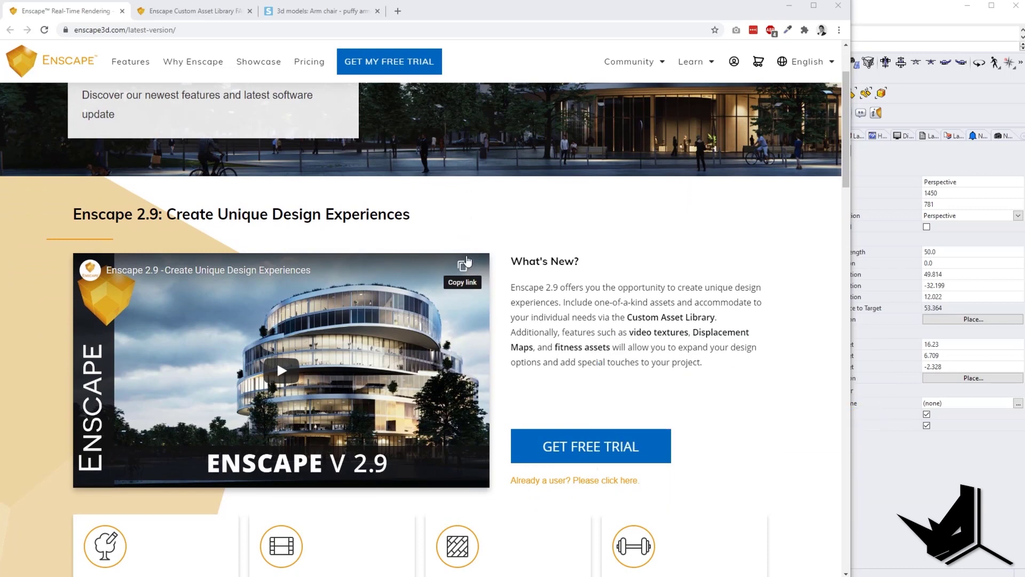
scroll(567, 274, "down", 2)
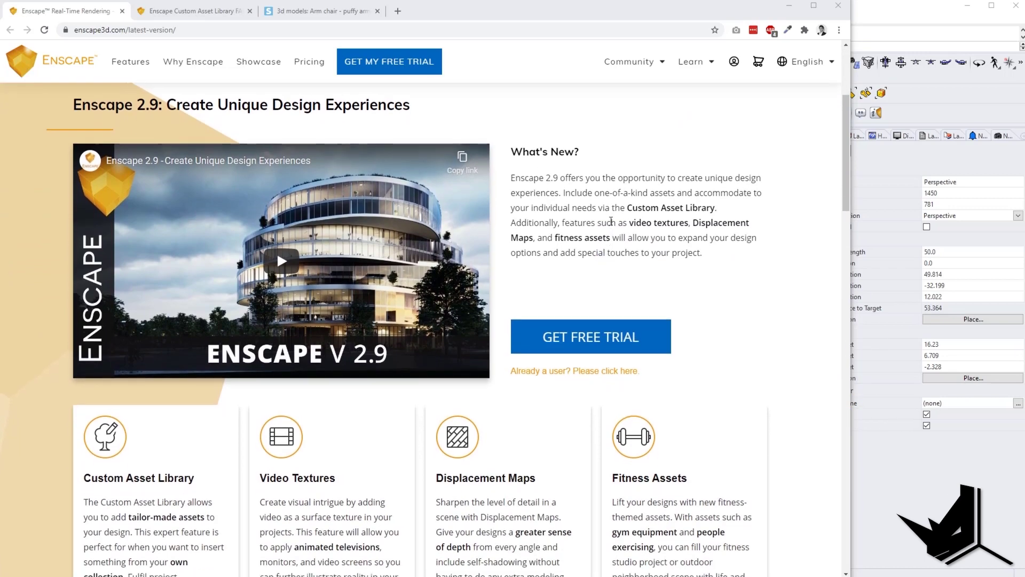
scroll(608, 222, "down", 1)
scroll(608, 222, "down", 1)
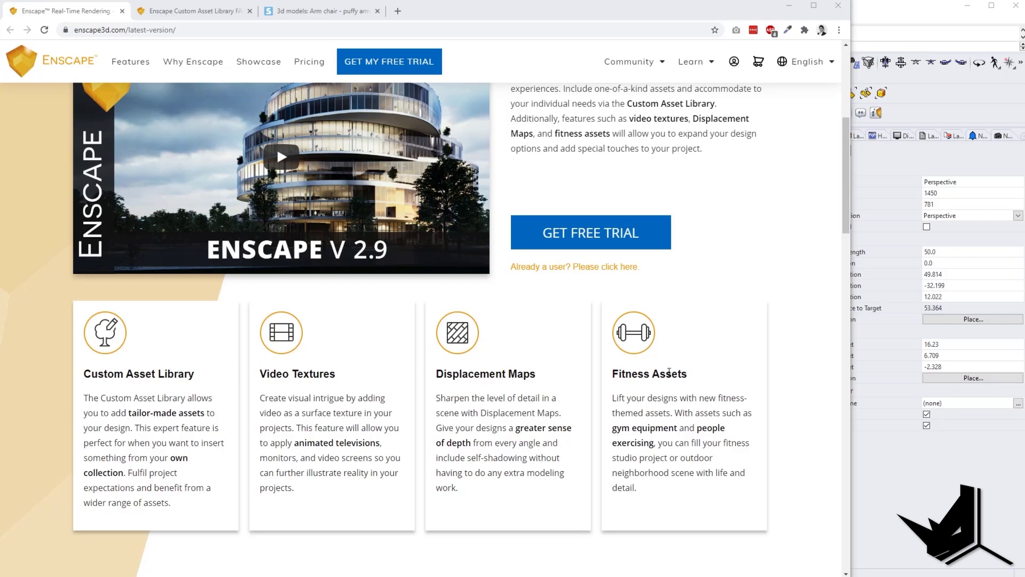
scroll(475, 273, "down", 8)
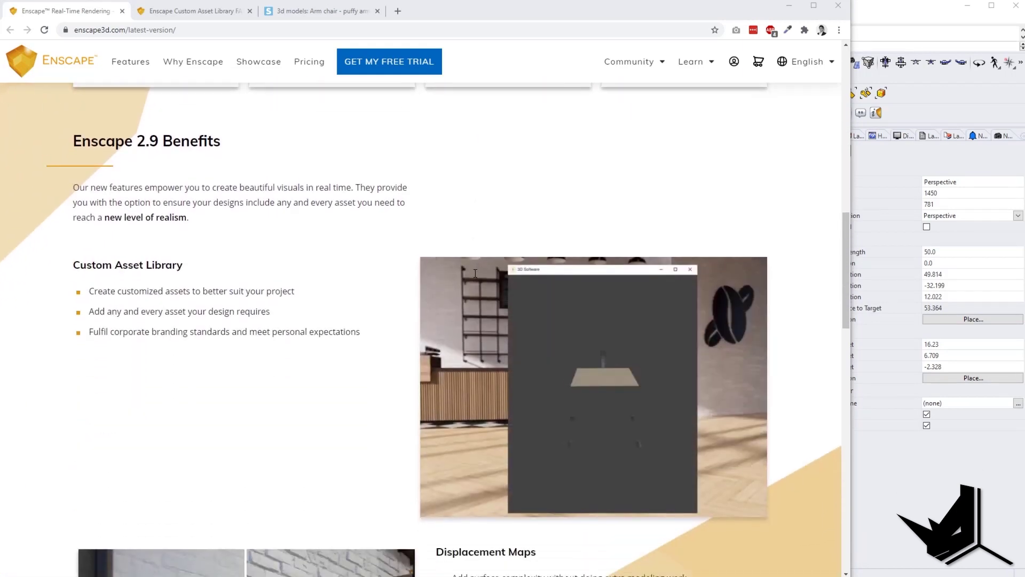
scroll(475, 273, "down", 6)
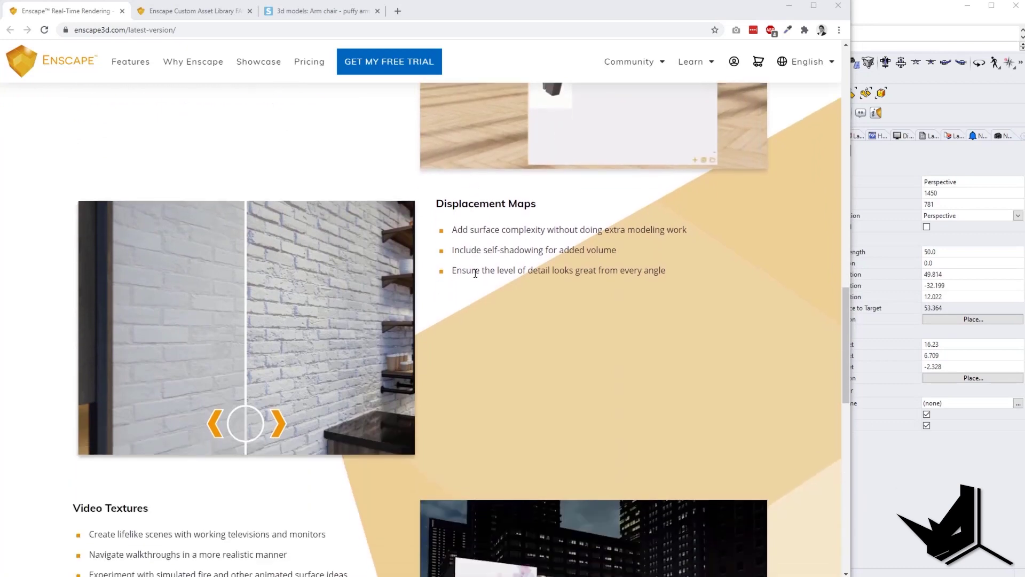
scroll(475, 273, "down", 6)
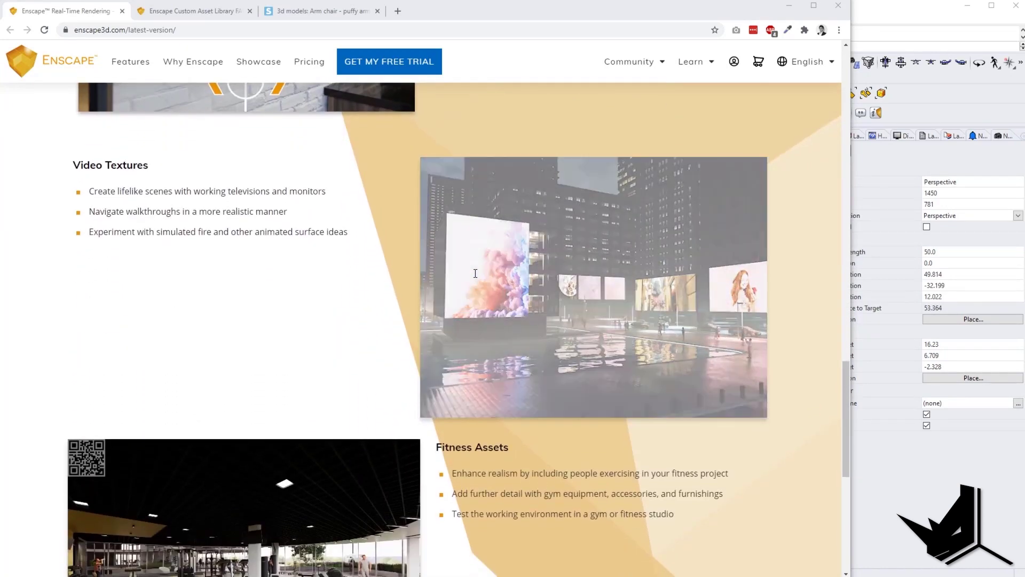
scroll(475, 273, "down", 5)
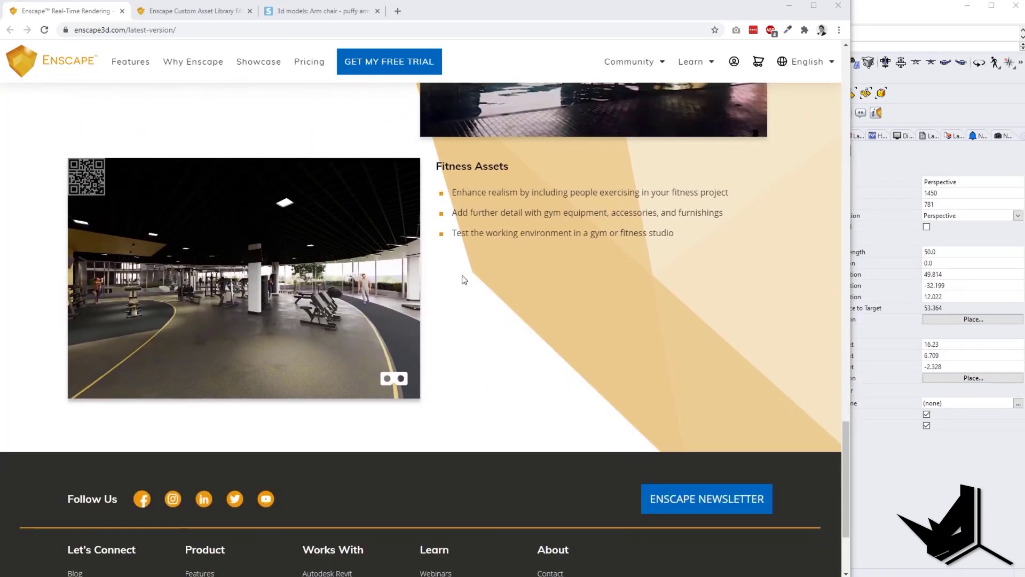
Step: Read the Enscape blog article on the Custom Asset Library, including its answers on compatible software, import formats and material editing
key("ctrl+Tab")
scroll(440, 379, "down", 2)
scroll(440, 379, "down", 2)
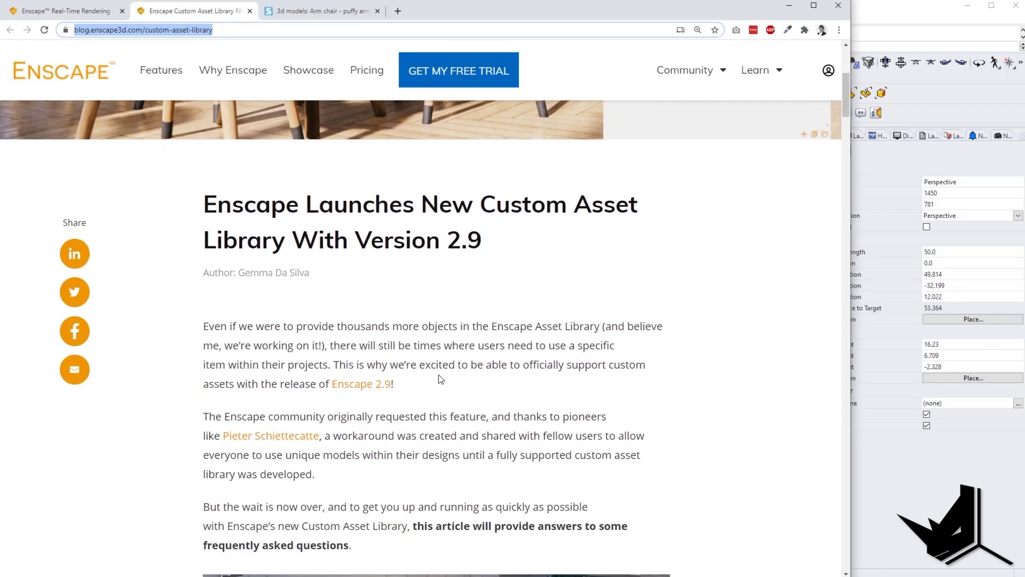
scroll(440, 380, "down", 2)
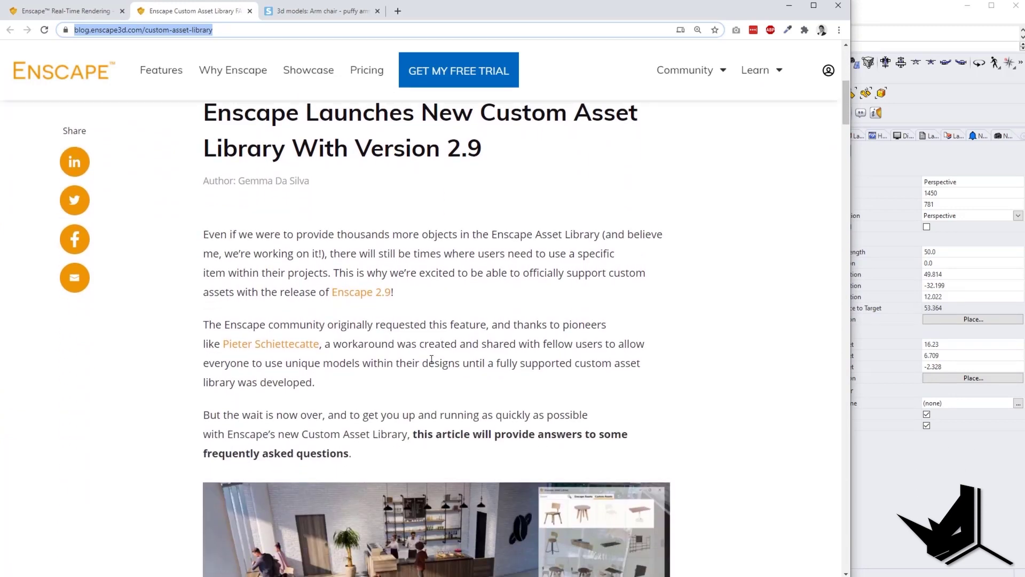
scroll(422, 342, "down", 8)
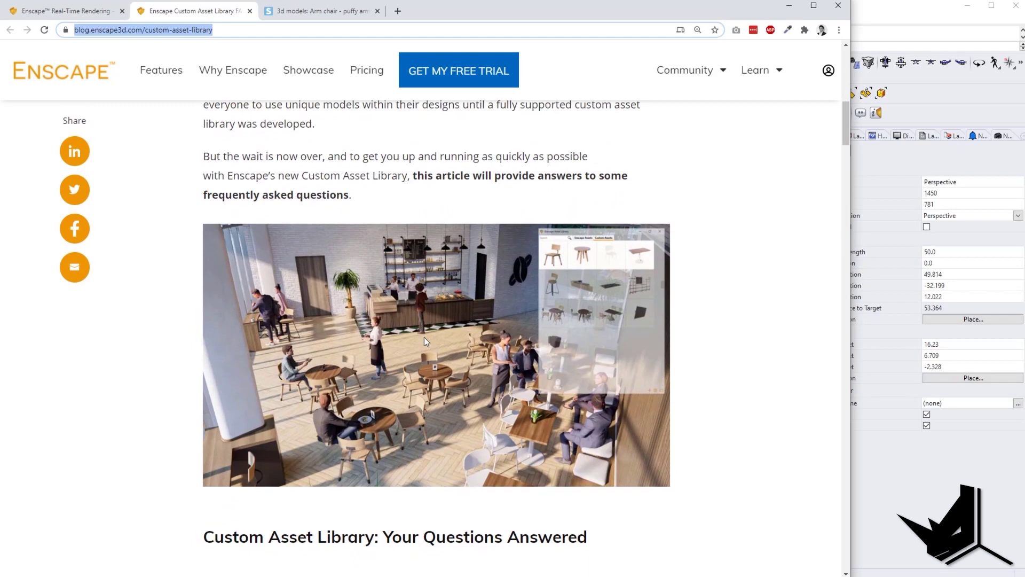
scroll(427, 339, "down", 1)
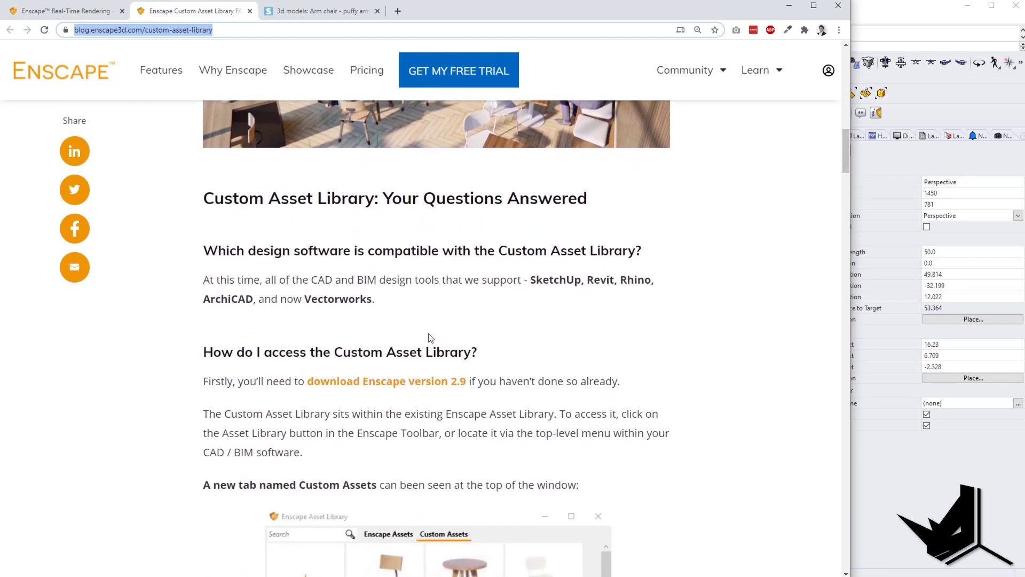
scroll(429, 337, "down", 1)
scroll(431, 337, "down", 8)
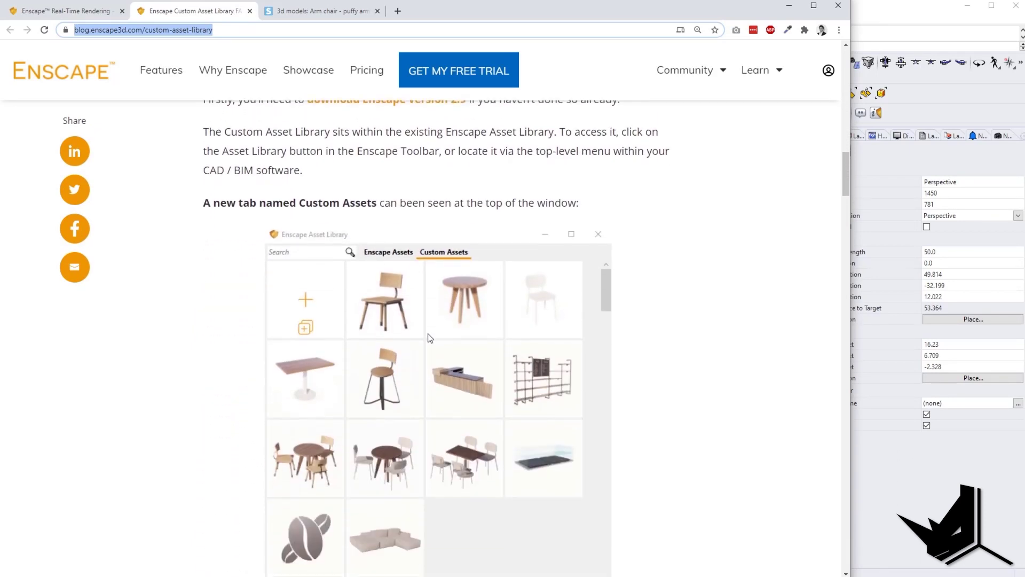
scroll(431, 337, "down", 7)
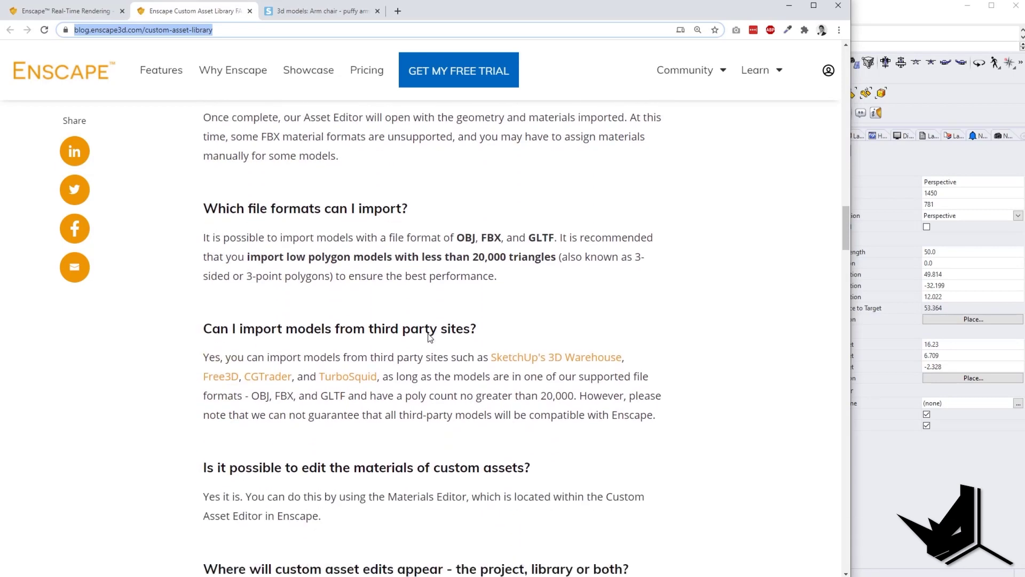
scroll(431, 326, "down", 5)
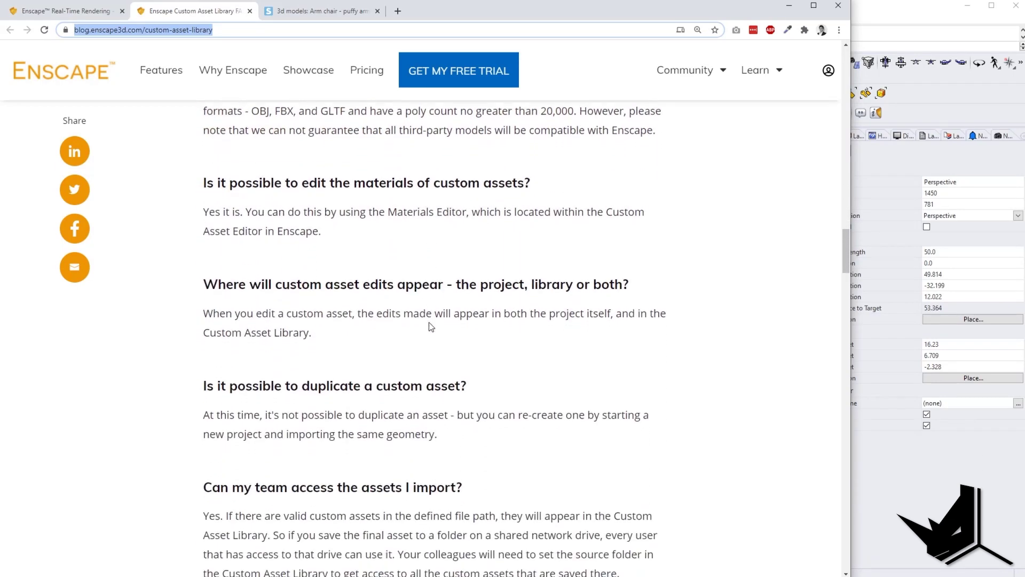
scroll(431, 326, "down", 7)
scroll(428, 322, "down", 7)
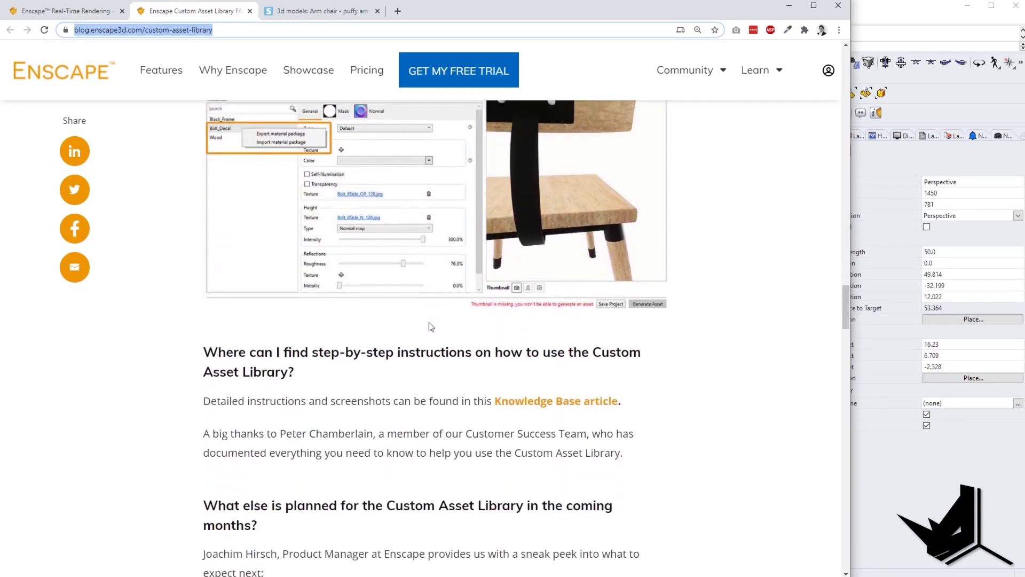
scroll(428, 322, "down", 4)
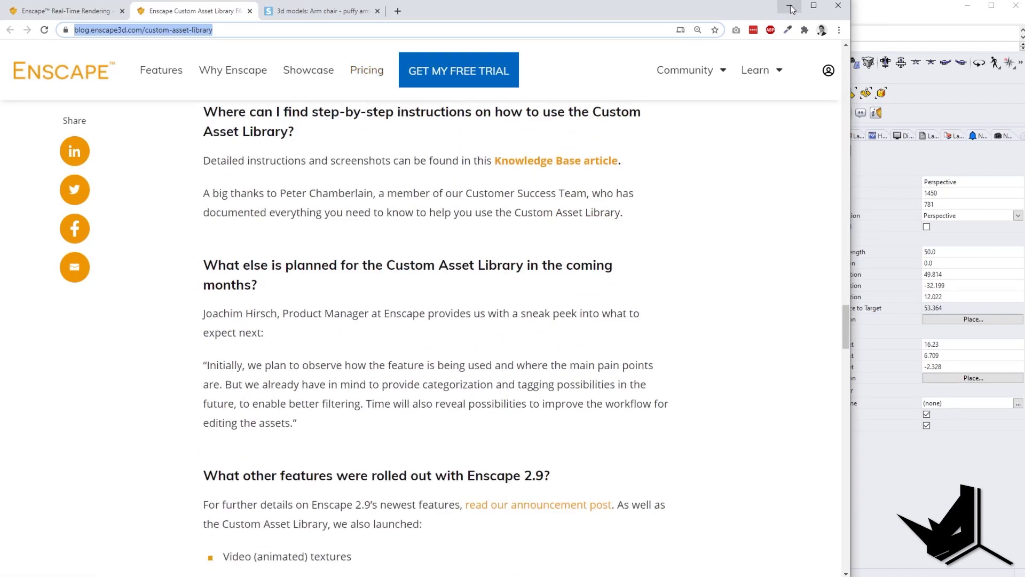
Step: Switch back to Rhino and open the Enscape Asset Library
left_click(873, 14)
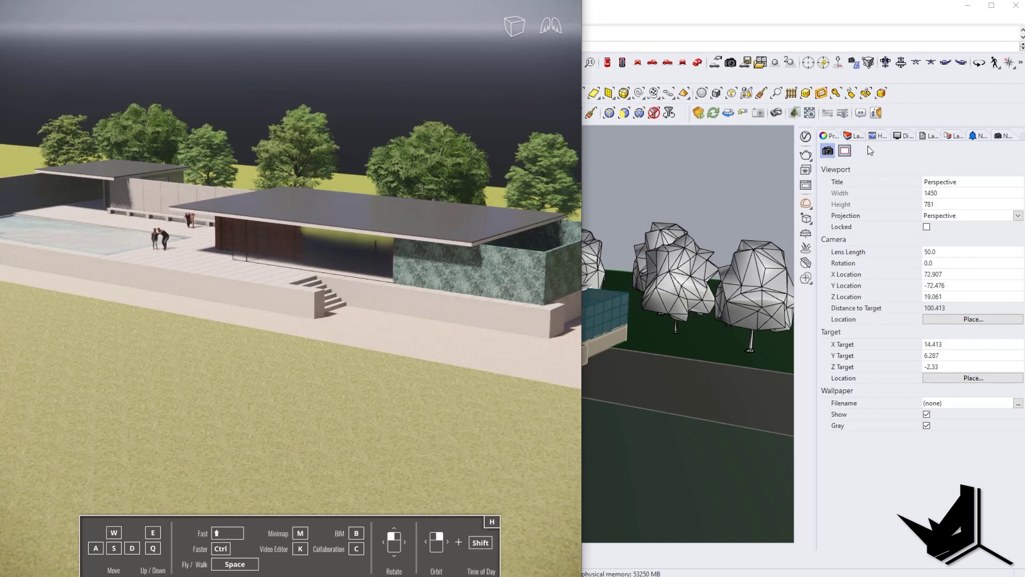
left_click(768, 8)
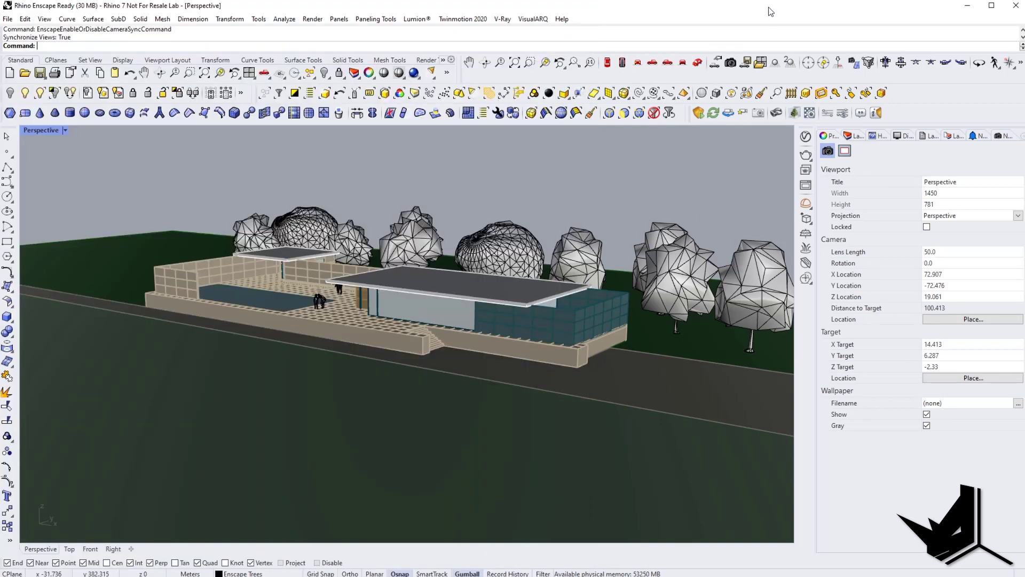
left_click(795, 114)
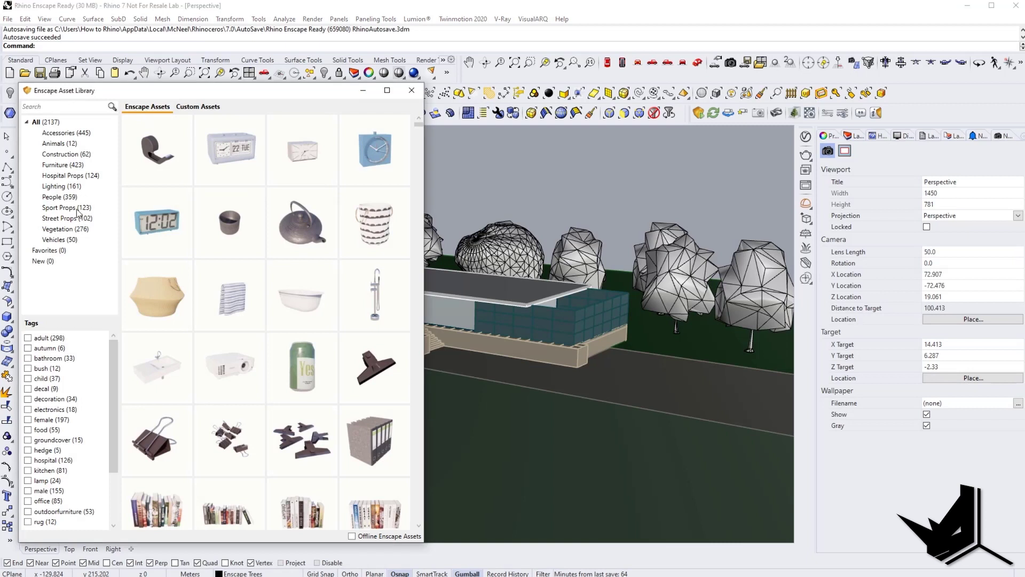
Step: Browse the Accessories category and its bathroom tag in the Enscape assets, ending on the Custom Assets collection
scroll(107, 377, "down", 1)
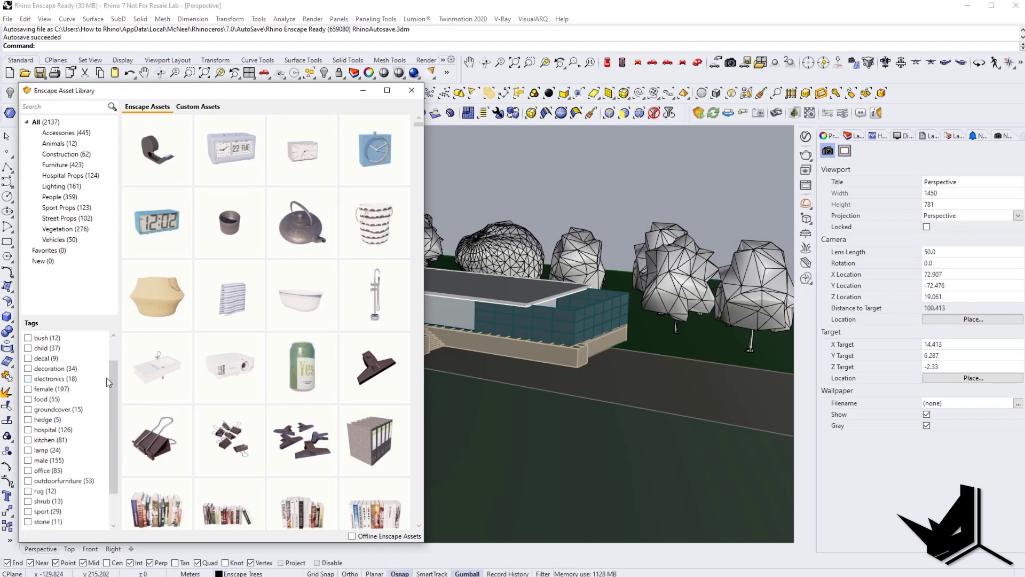
left_click(59, 133)
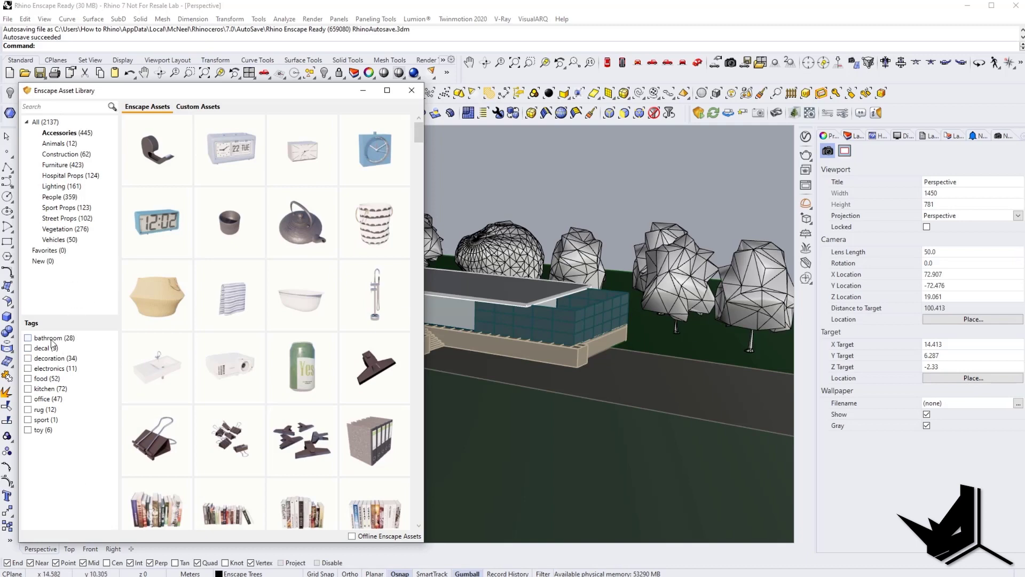
left_click(51, 339)
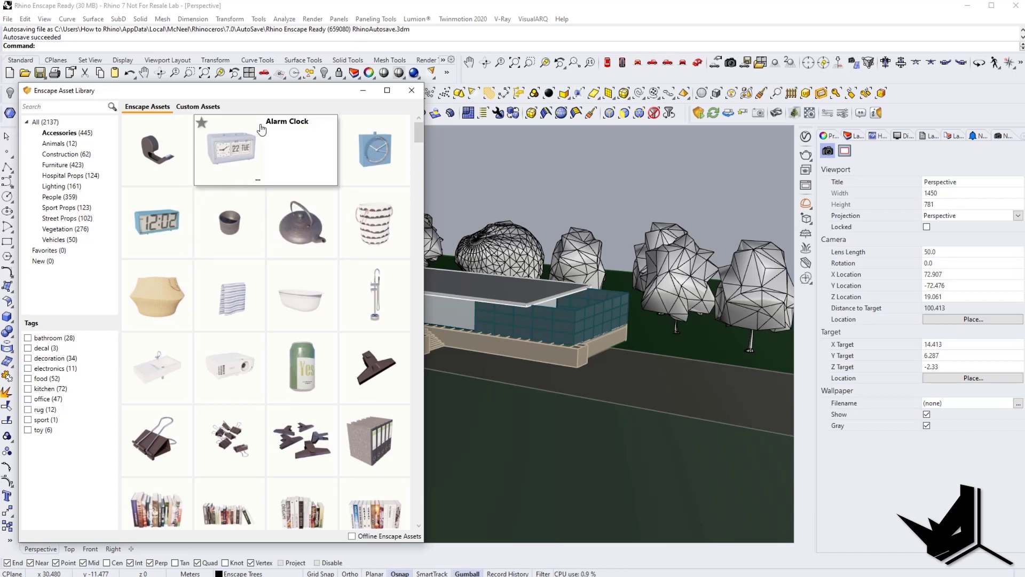
left_click(207, 109)
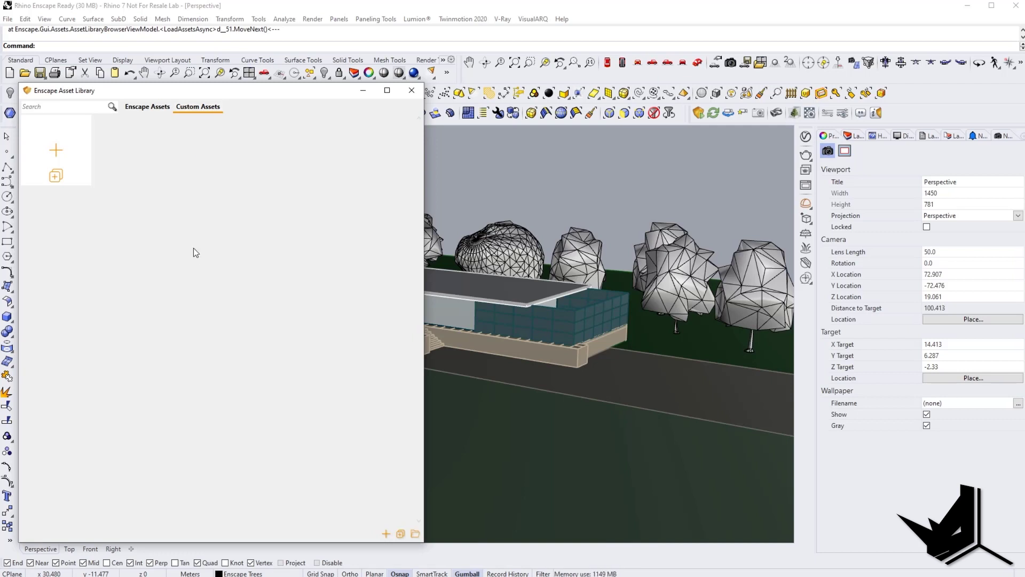
left_click(148, 108)
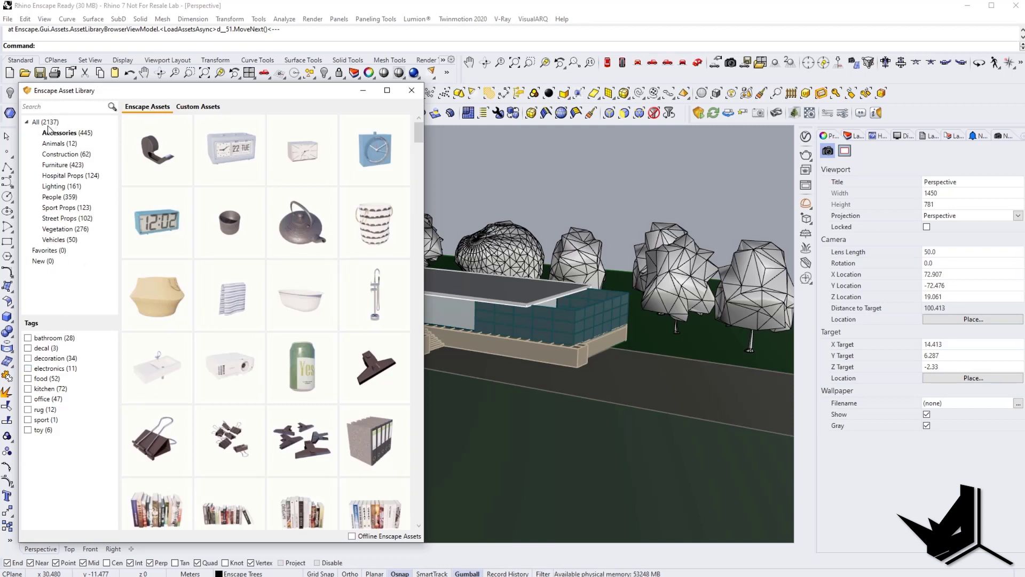
left_click(200, 108)
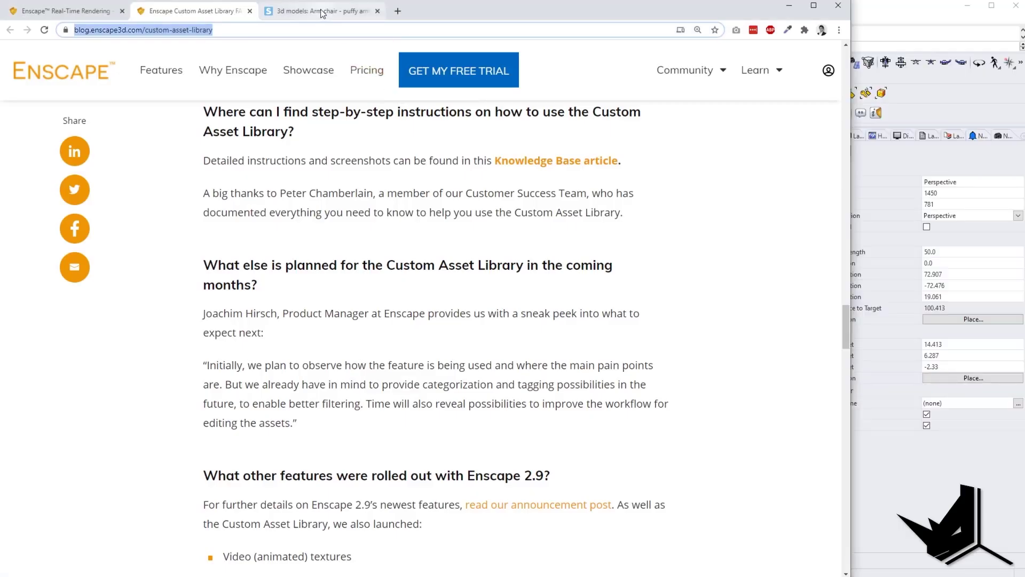
Step: Examine the puffy armchair wood base meraki page on 3dsky for its model details and file format
left_click(321, 10)
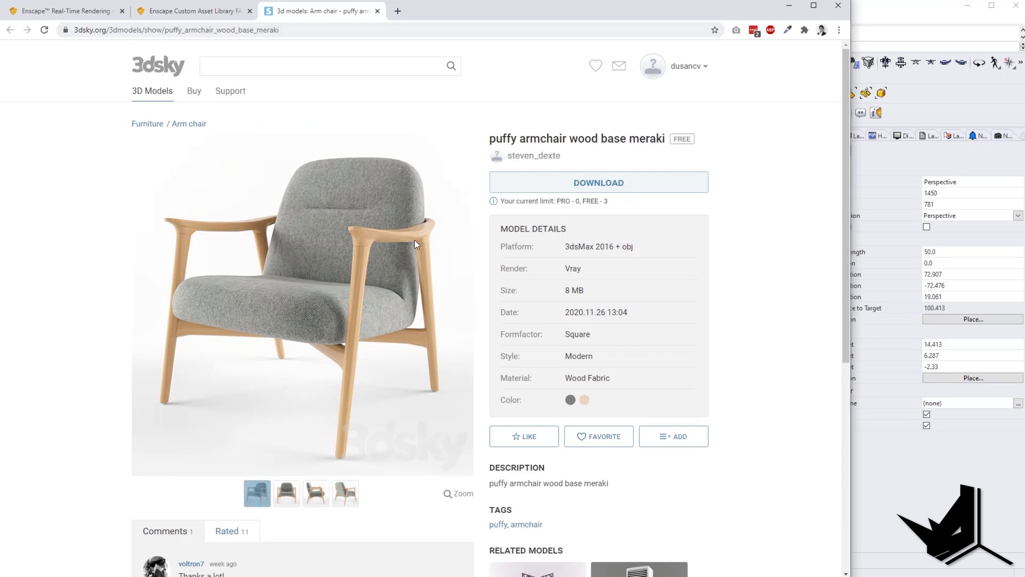
mouse_move(276, 271)
scroll(320, 276, "down", 2)
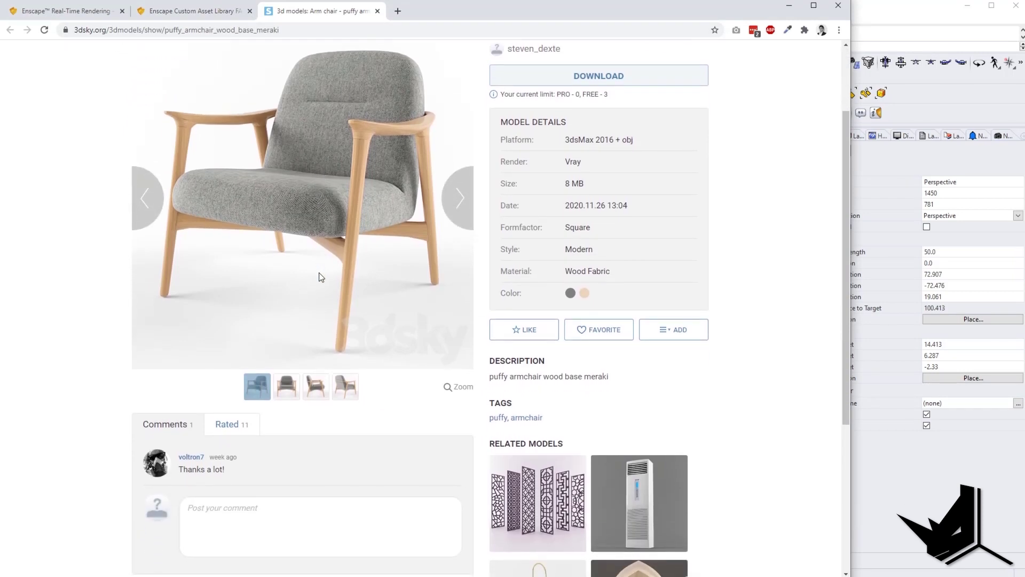
scroll(321, 276, "up", 2)
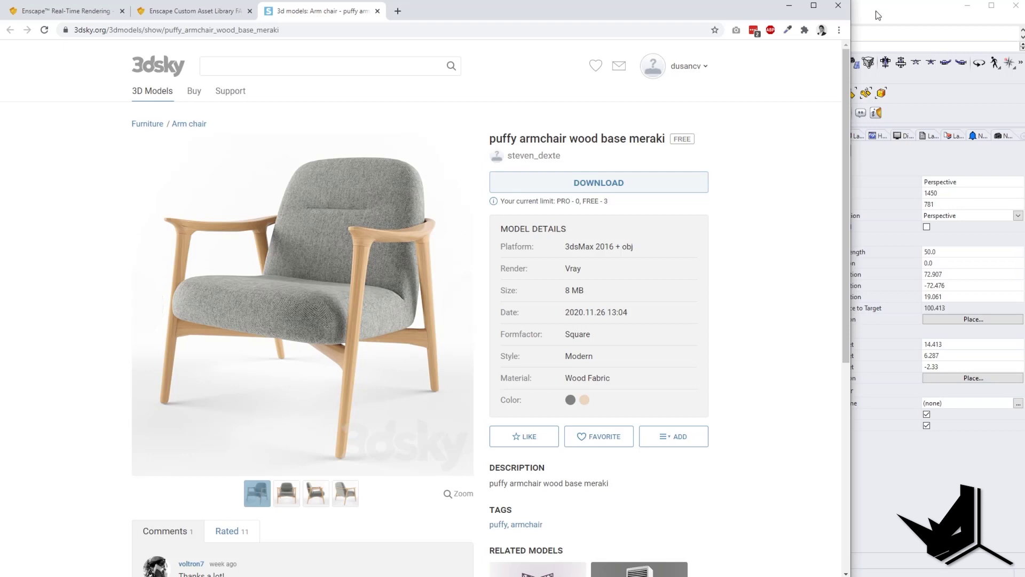
key("alt+Tab")
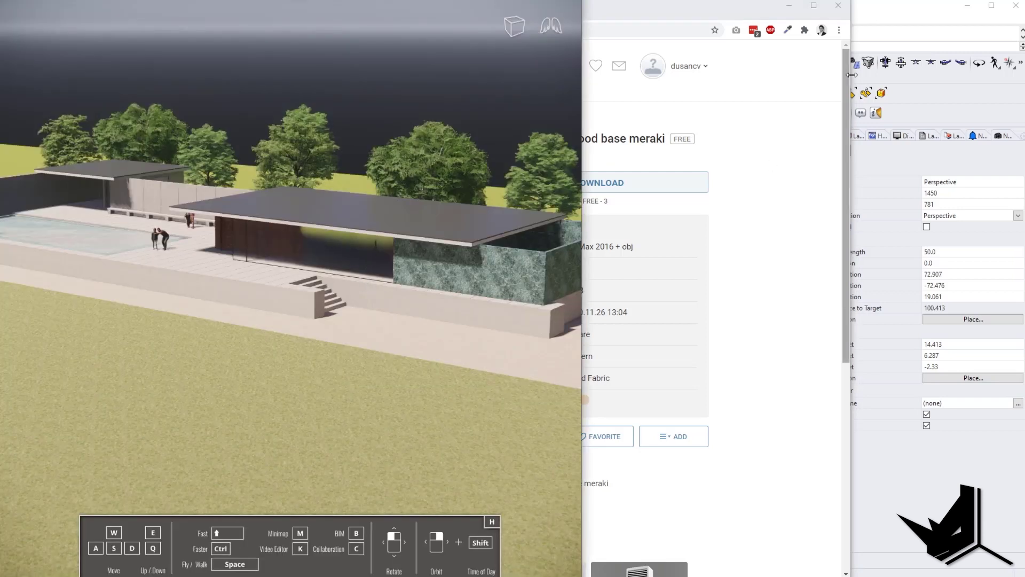
left_click(788, 11)
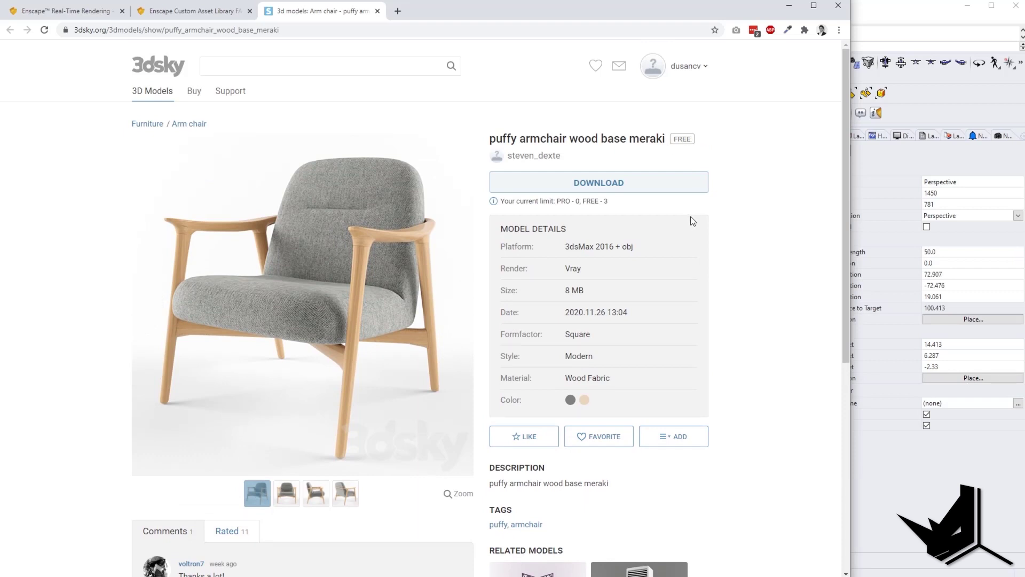
scroll(690, 216, "down", 1)
scroll(411, 299, "up", 1)
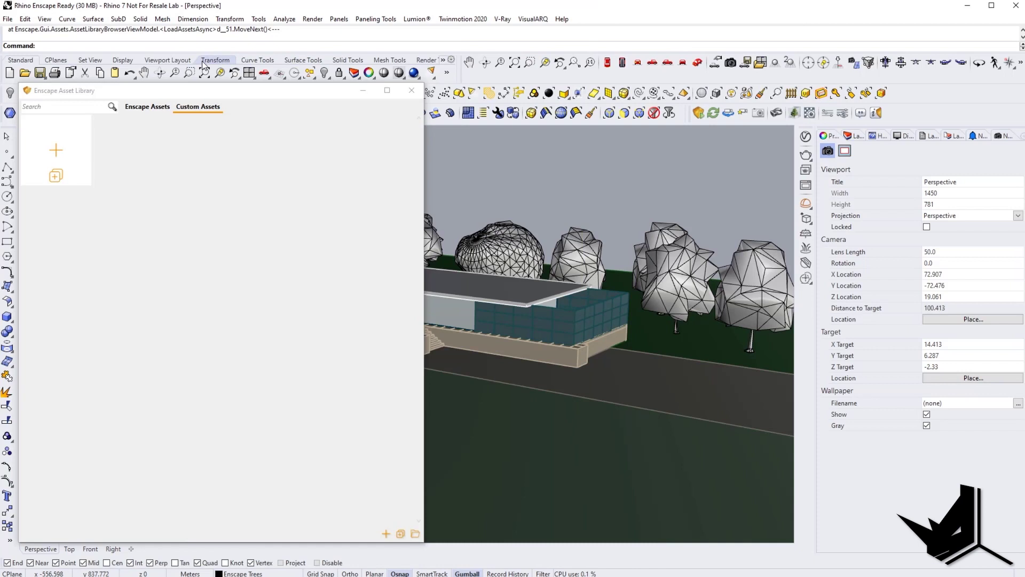
Step: Start a new custom asset and title it "Sofa Custom"
left_click(57, 151)
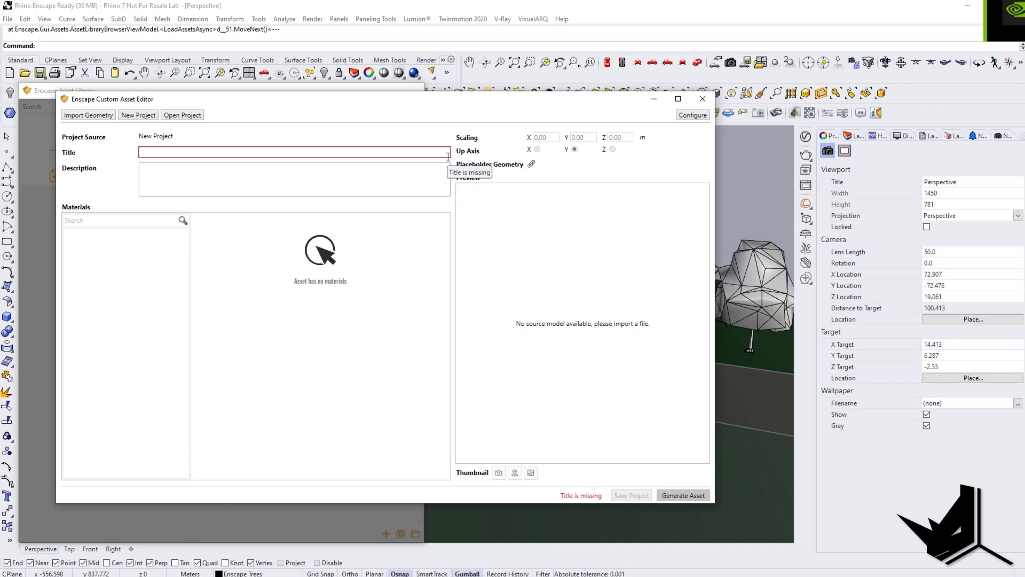
left_click(203, 150)
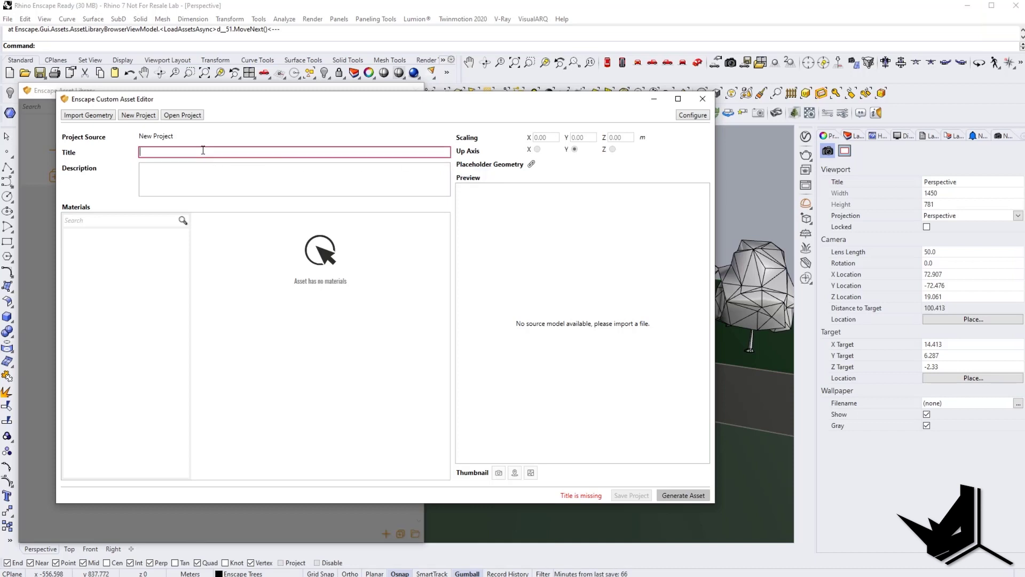
type("Sofa Custom")
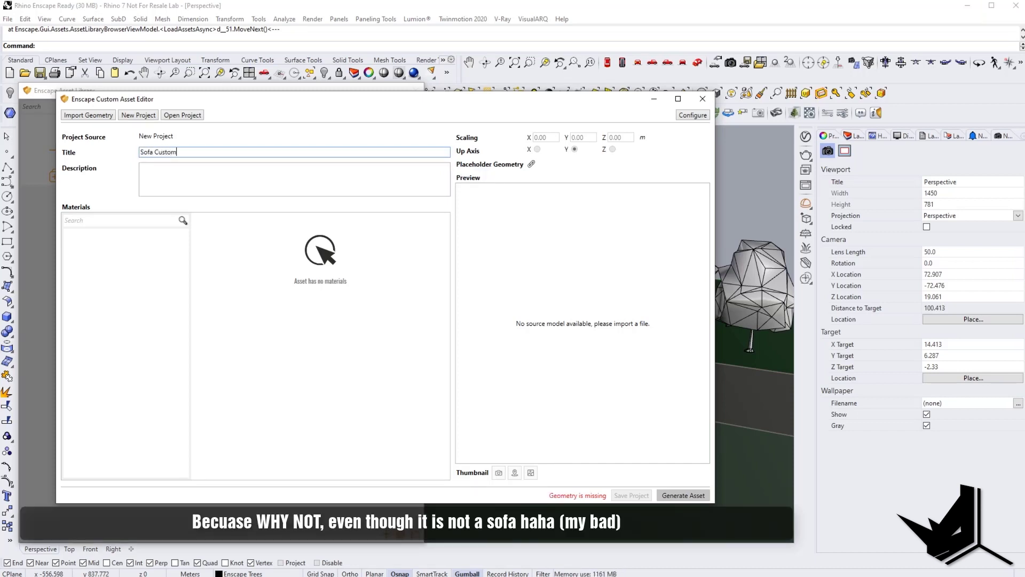
Step: Check the file type of the puffy armchair wood base model and import the FBX version as the asset's geometry
left_click(111, 117)
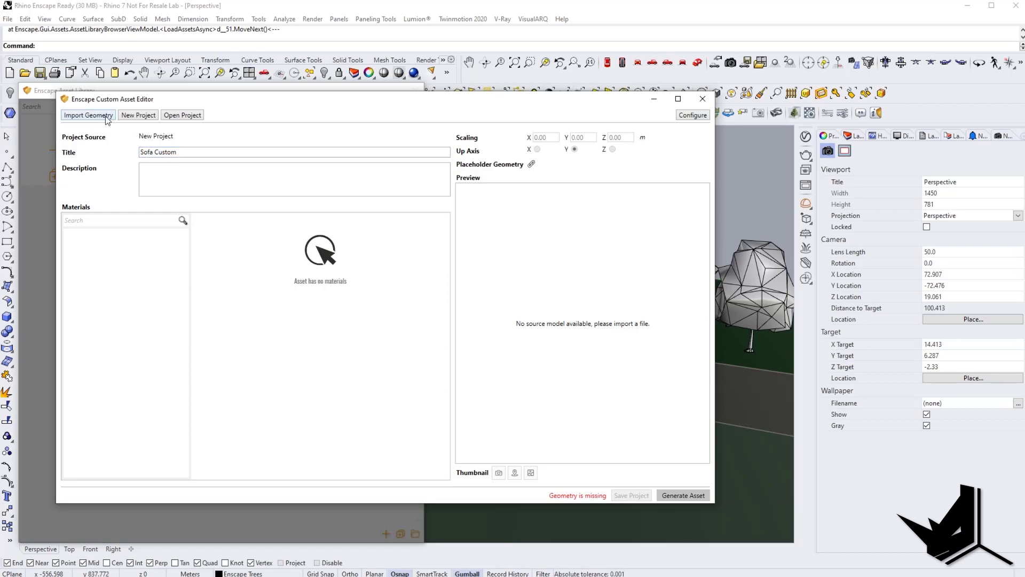
left_click(106, 116)
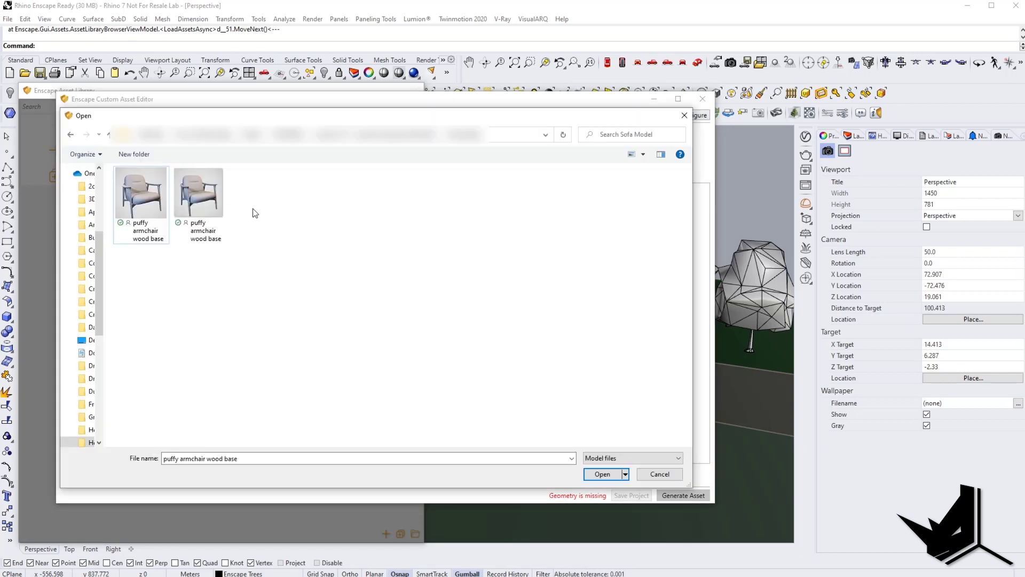
right_click(142, 215)
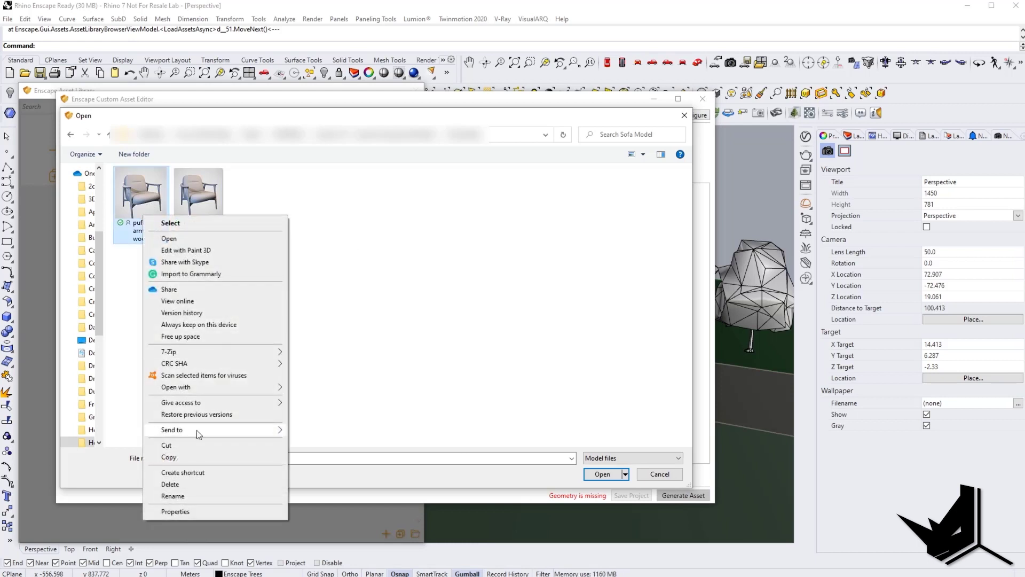
left_click(193, 511)
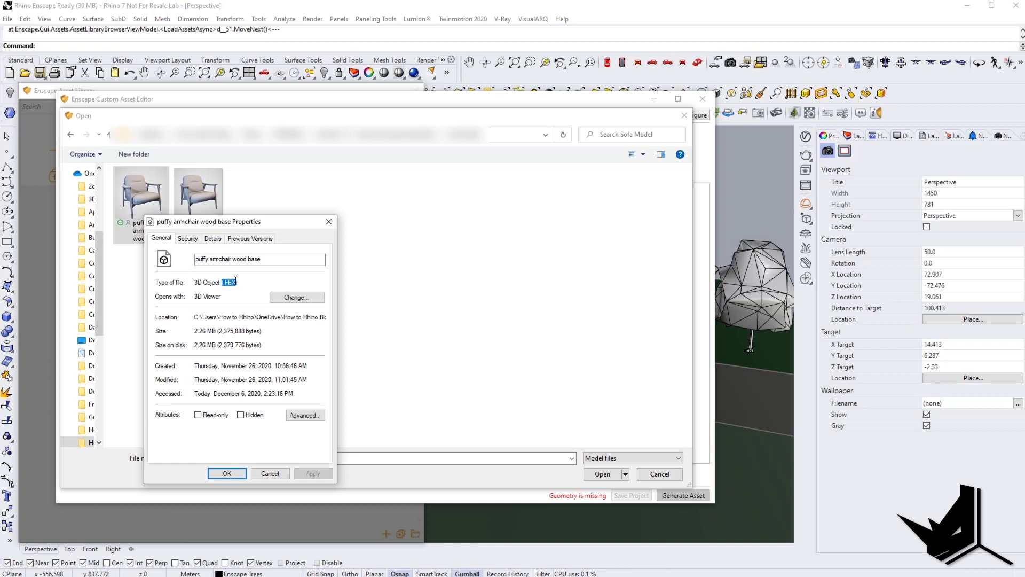
left_click(329, 221)
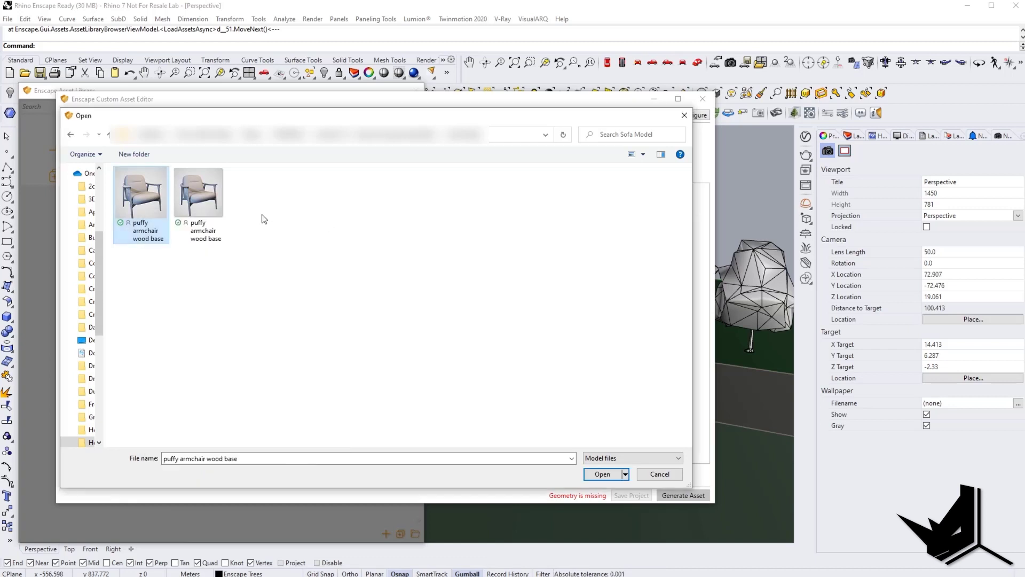
left_click(602, 474)
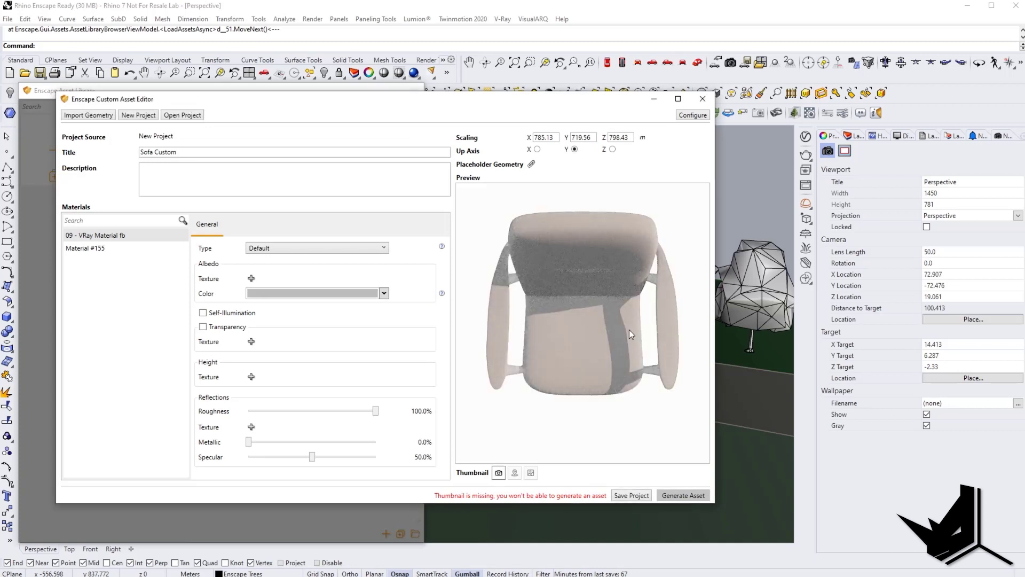
Step: Inspect the imported armchair preview and compare its materials with the reference photo on the 3dsky page in the browser
mouse_move(620, 365)
left_mouse_down()
mouse_move(603, 364)
mouse_move(600, 382)
mouse_move(624, 383)
left_mouse_up()
mouse_move(625, 382)
right_mouse_down()
mouse_move(636, 372)
mouse_move(648, 391)
mouse_move(674, 364)
mouse_move(637, 371)
mouse_move(611, 401)
mouse_move(618, 376)
right_mouse_up()
right_click_drag(618, 376, 628, 369)
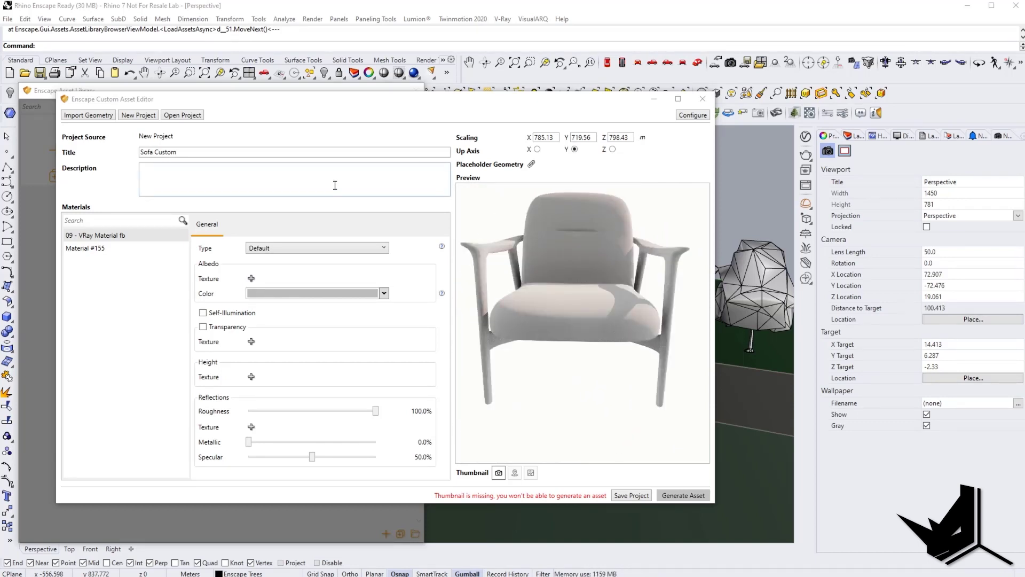
left_click(121, 251)
key("alt+Tab")
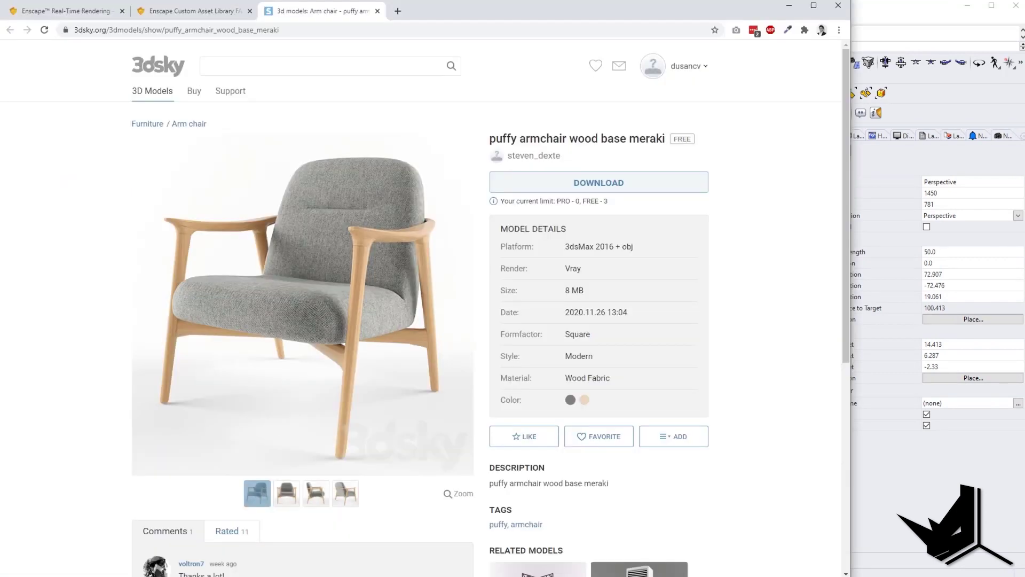
left_click(898, 10)
left_click(221, 348)
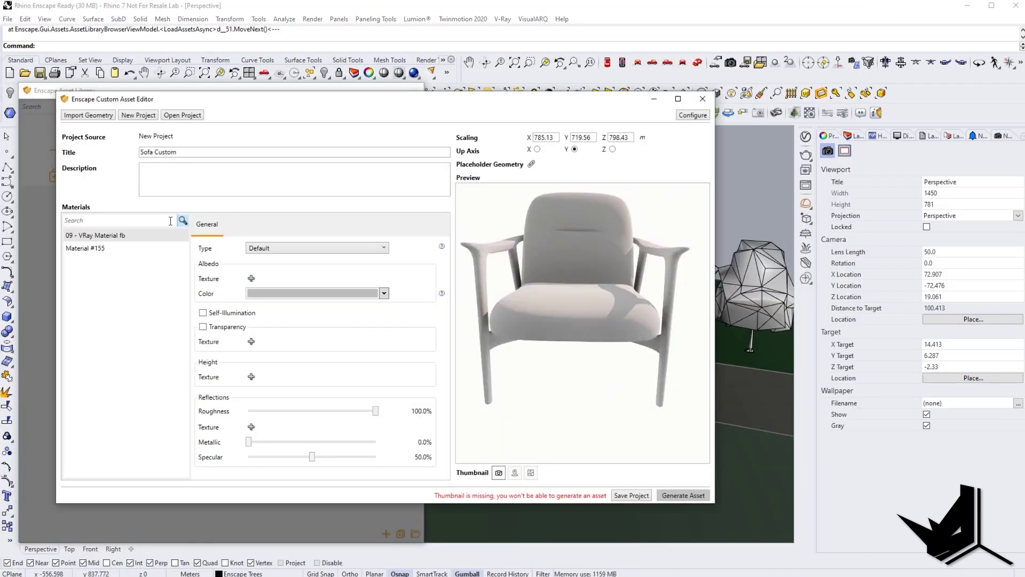
Step: Assign the f-1000-c0116 fabric image as the albedo texture of 09 - VRay Material fb
left_click(97, 250)
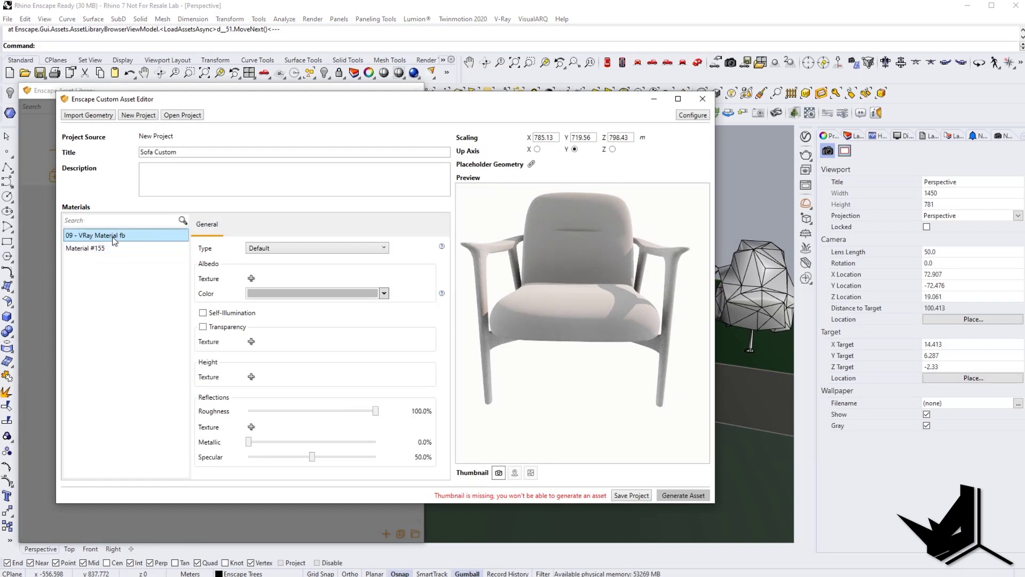
left_click(99, 235)
left_click(251, 279)
left_click(141, 194)
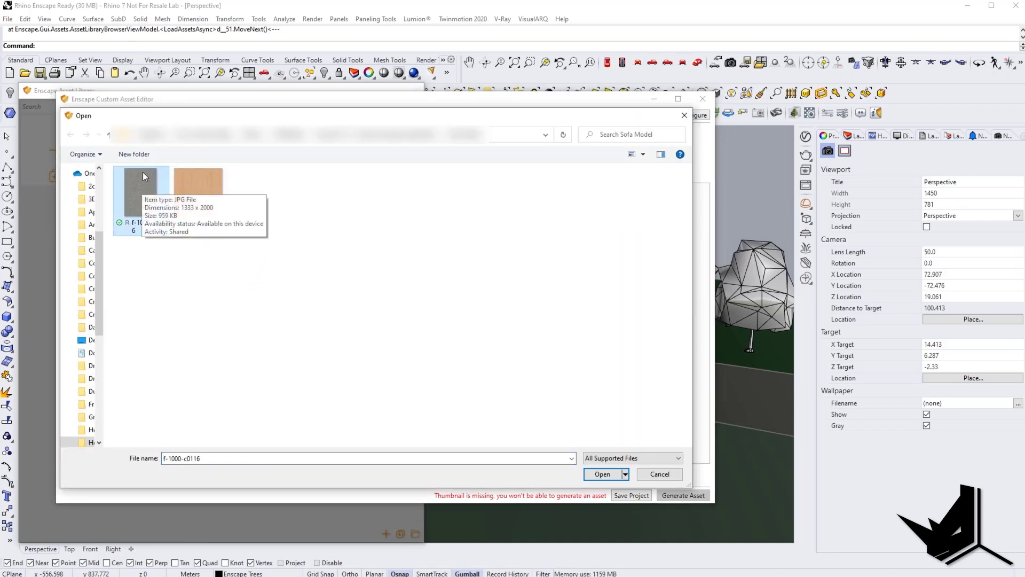
left_click(604, 475)
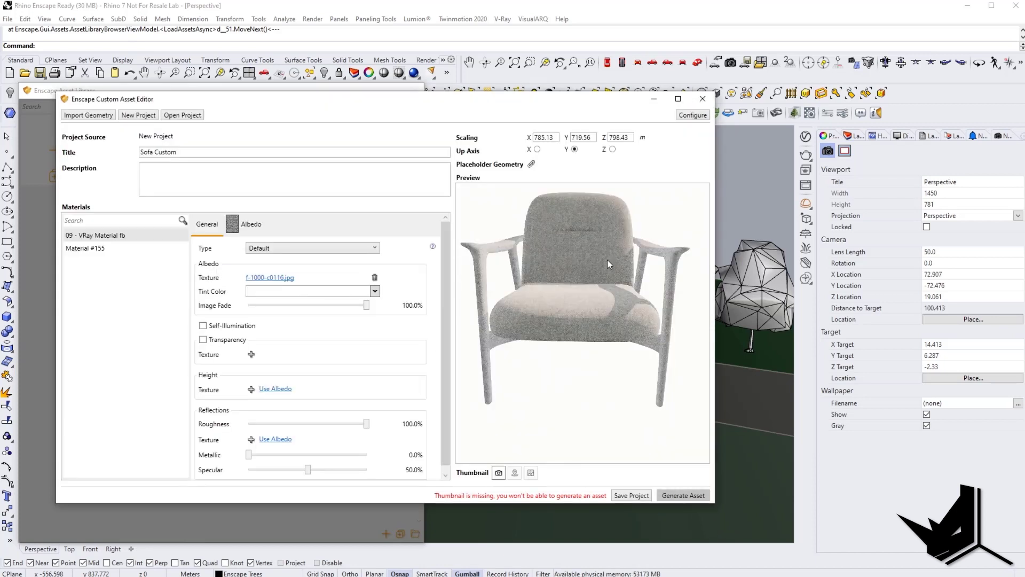
Step: Assign the wood_01 image as the albedo texture of Material #155
left_click(96, 249)
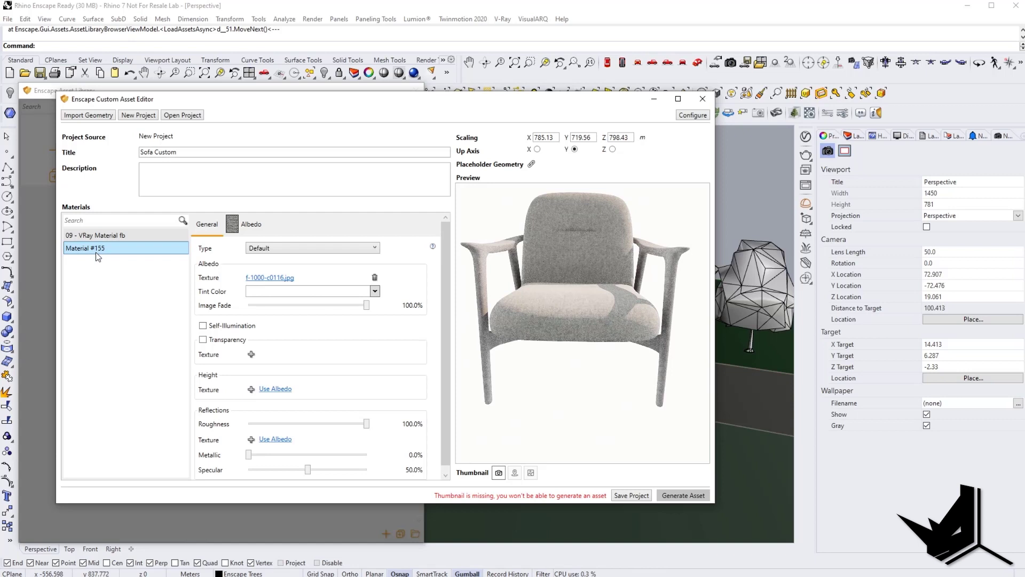
left_click(101, 236)
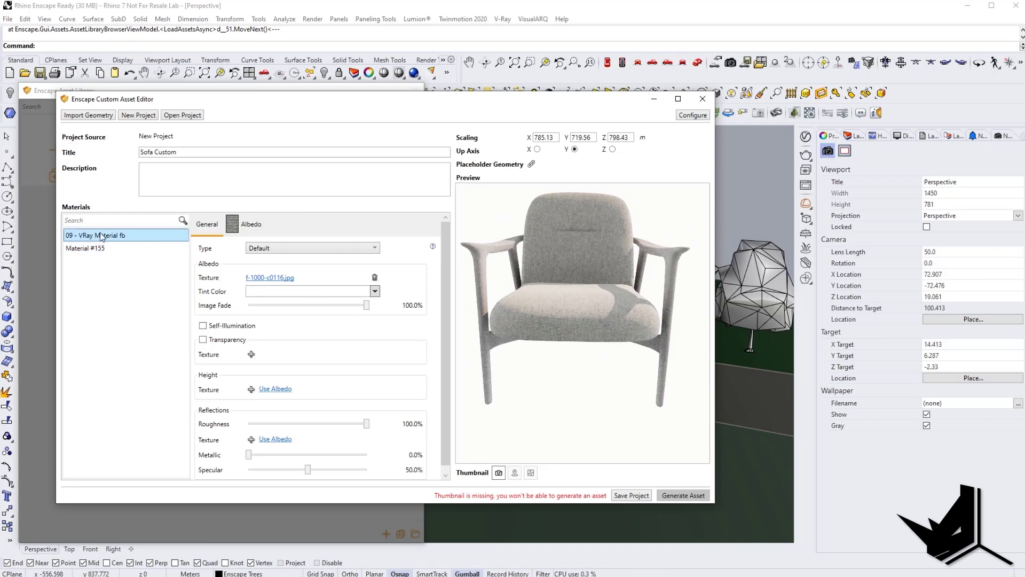
left_click(97, 250)
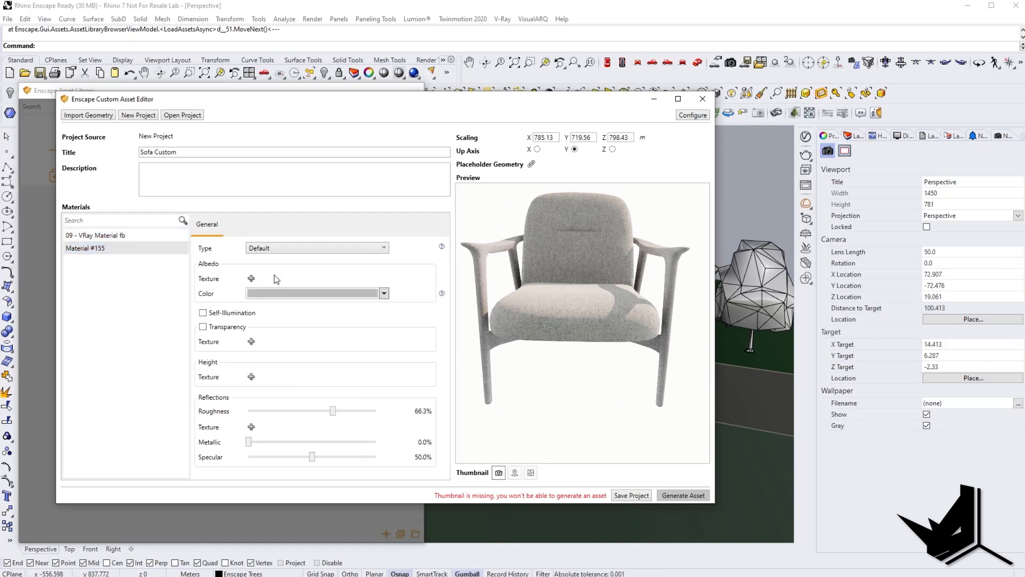
left_click(251, 278)
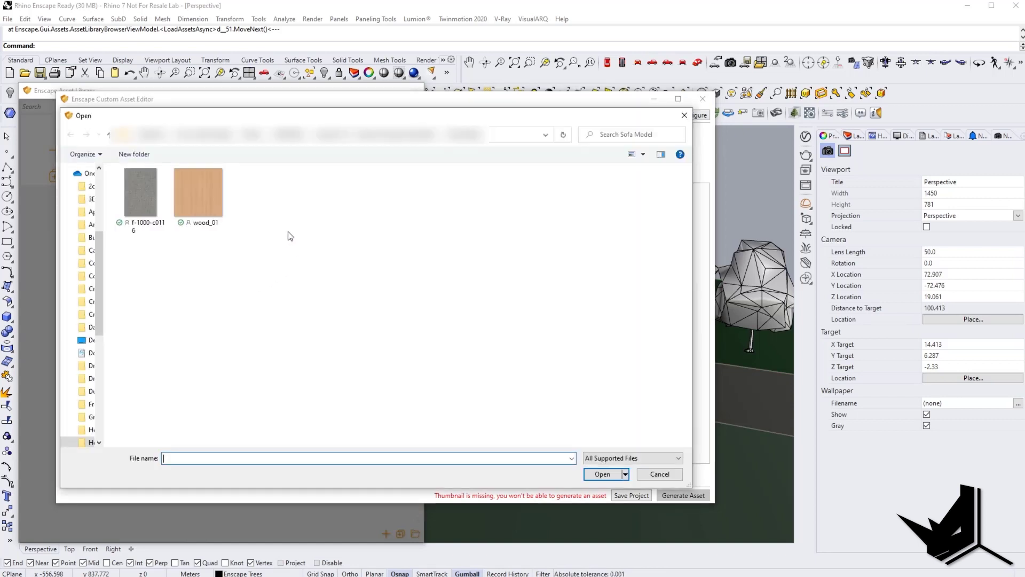
left_click(603, 473)
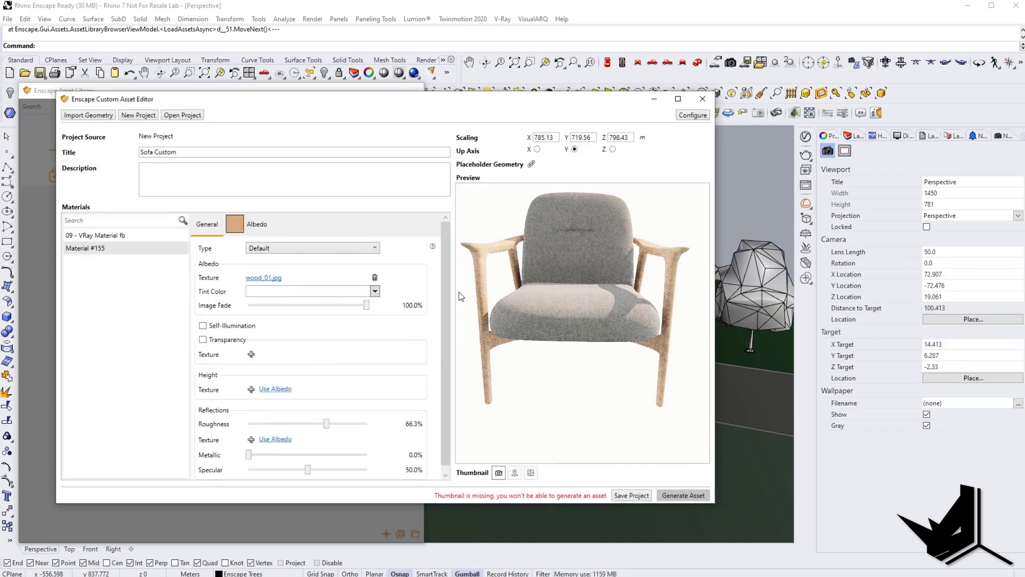
Step: Reuse the wood albedo as Material #155's bump map with amount 0.38 and as its reflections texture
scroll(447, 268, "down", 1)
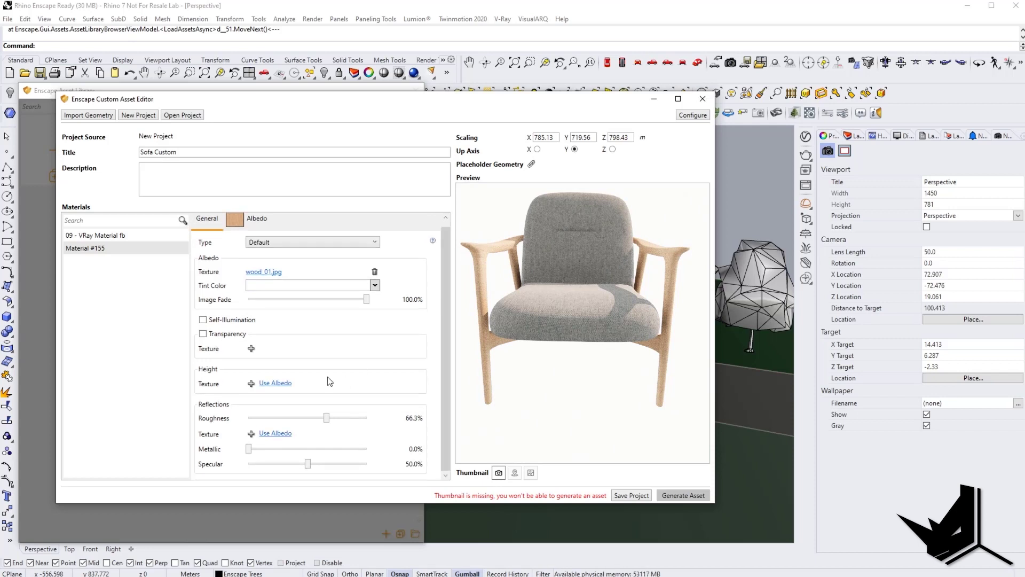
left_click(275, 384)
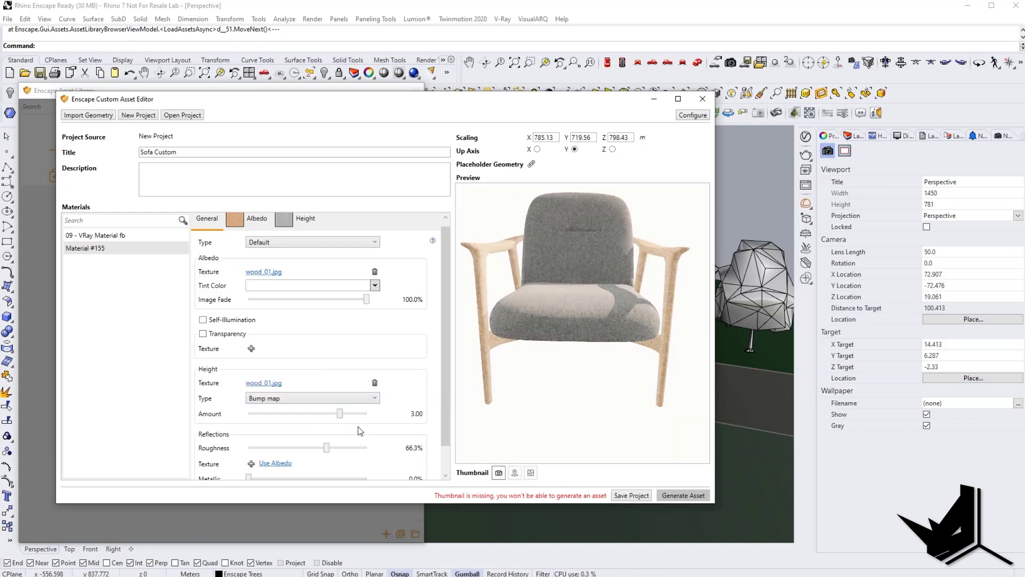
left_click_drag(340, 414, 318, 414)
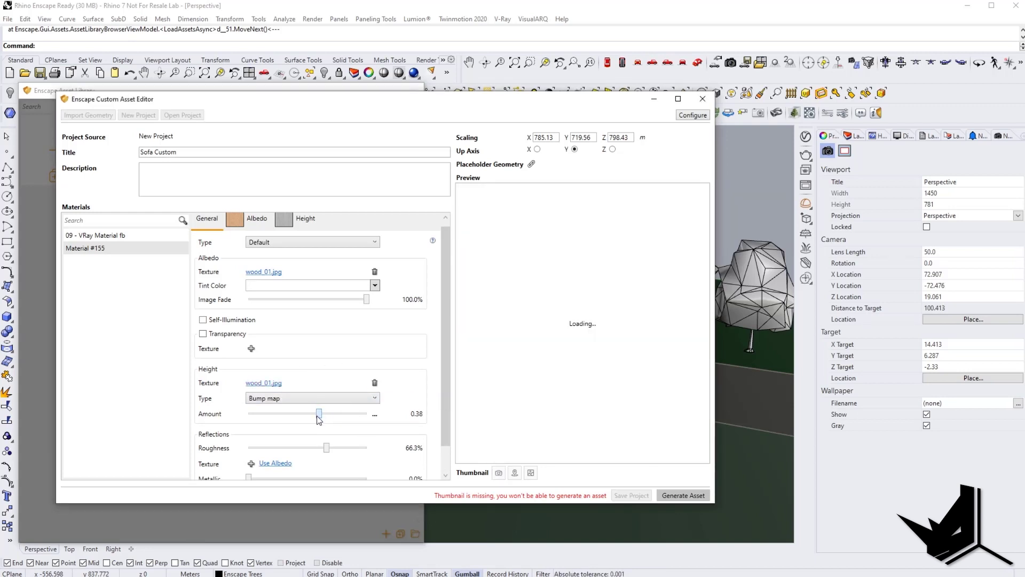
left_click_drag(447, 328, 443, 354)
left_click(275, 434)
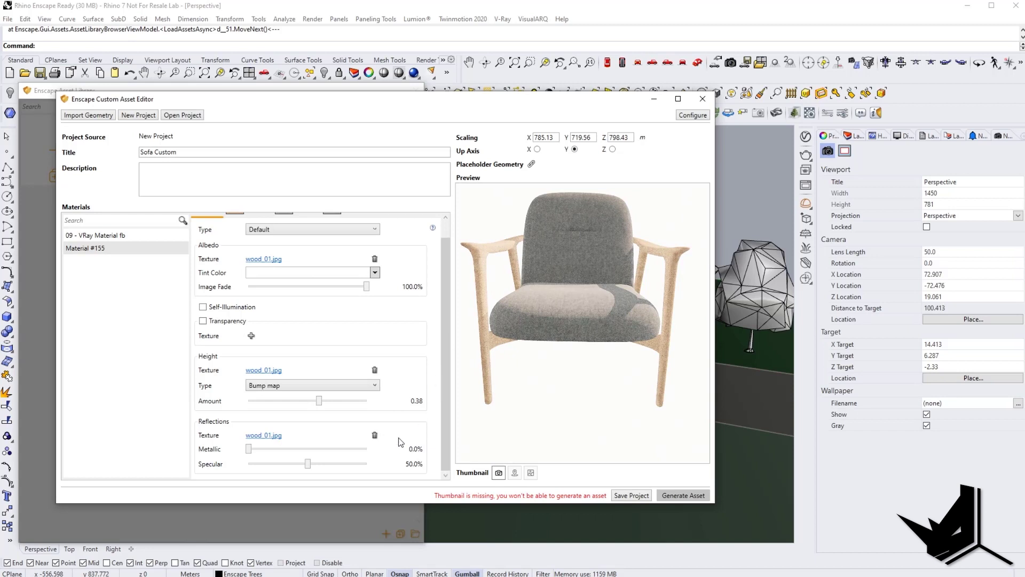
Step: Reuse the fabric albedo as the bump map of 09 - VRay Material fb and set its amount to 1.21
left_click_drag(444, 347, 444, 268)
left_click(115, 235)
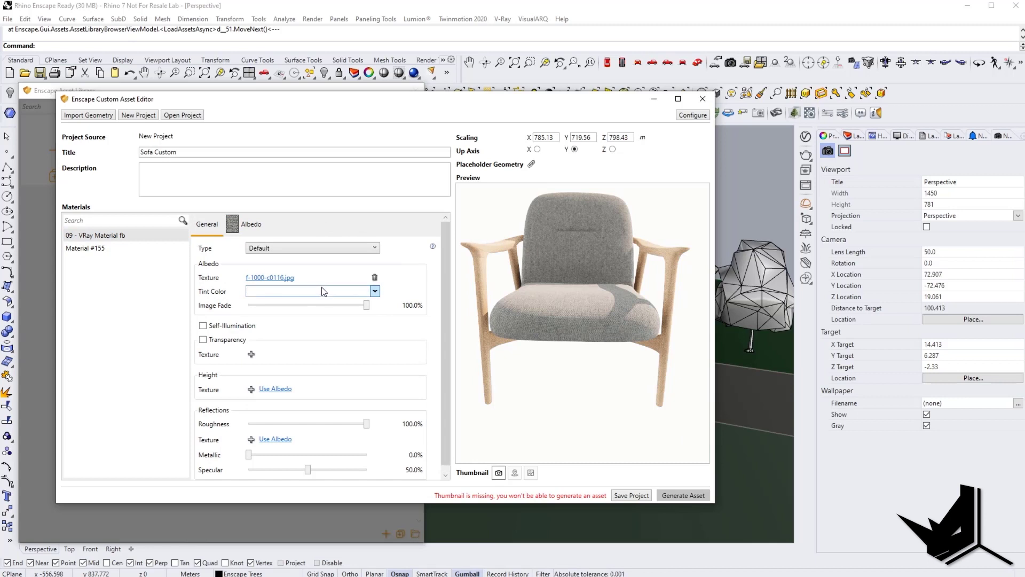
left_click(278, 389)
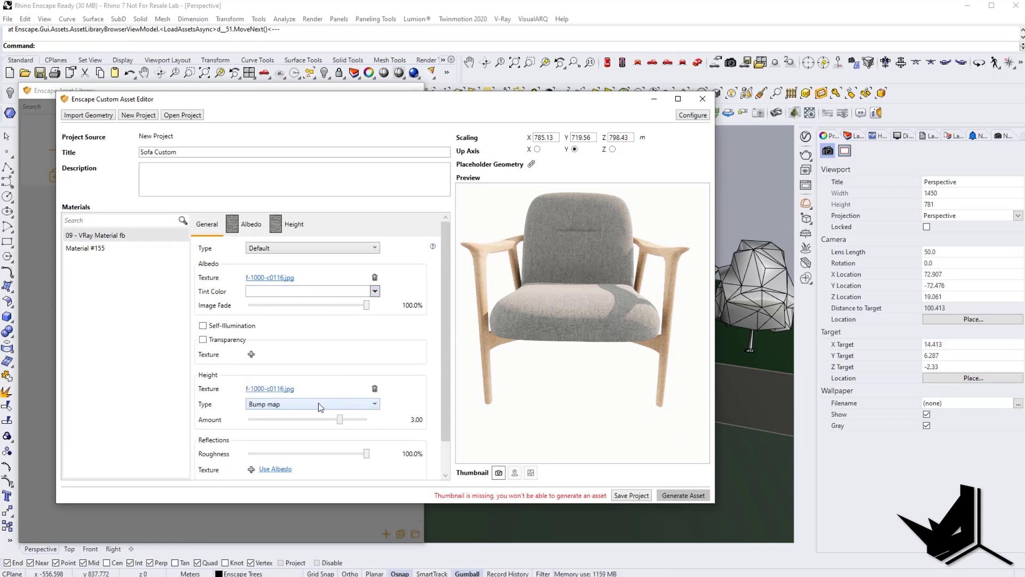
mouse_move(322, 421)
left_mouse_down()
mouse_move(344, 422)
mouse_move(328, 424)
left_mouse_up()
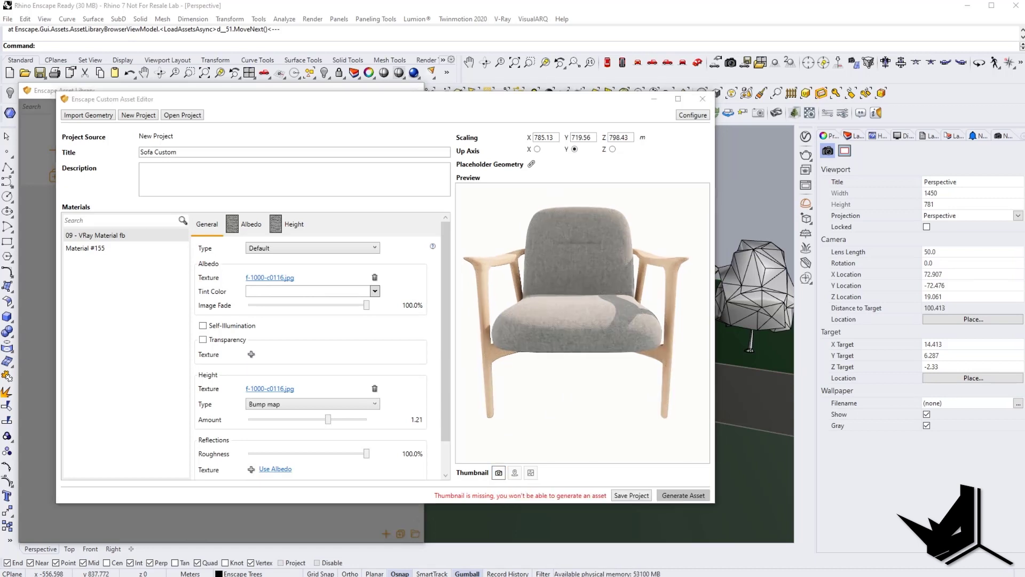
Step: Frame the armchair from the front and capture the view as the asset's thumbnail
left_click_drag(543, 388, 538, 398)
left_click(499, 473)
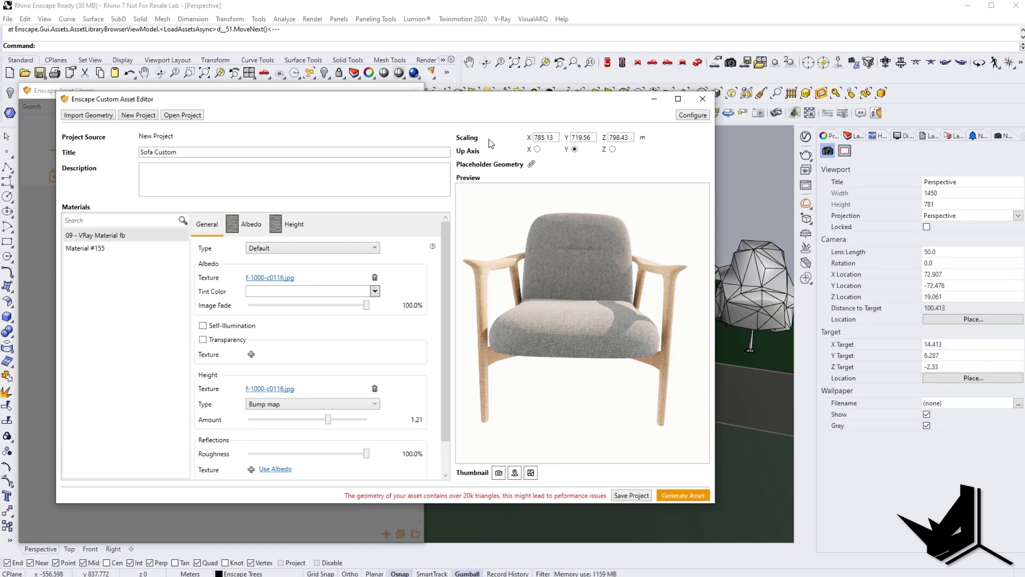
Step: Try X and Z as the armchair's up axis, and set the up axis back to Y
left_click(538, 149)
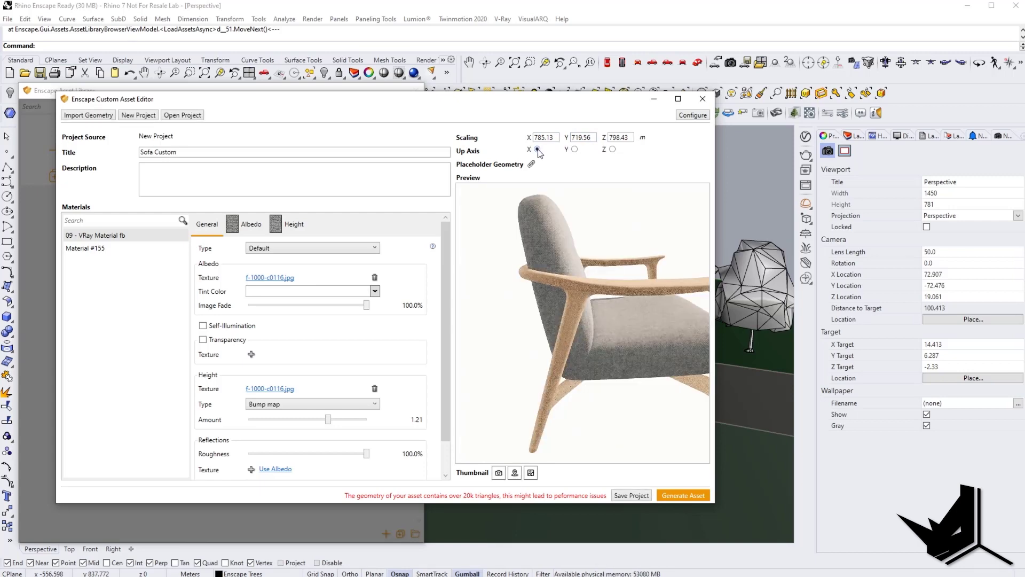
left_click_drag(620, 366, 620, 306)
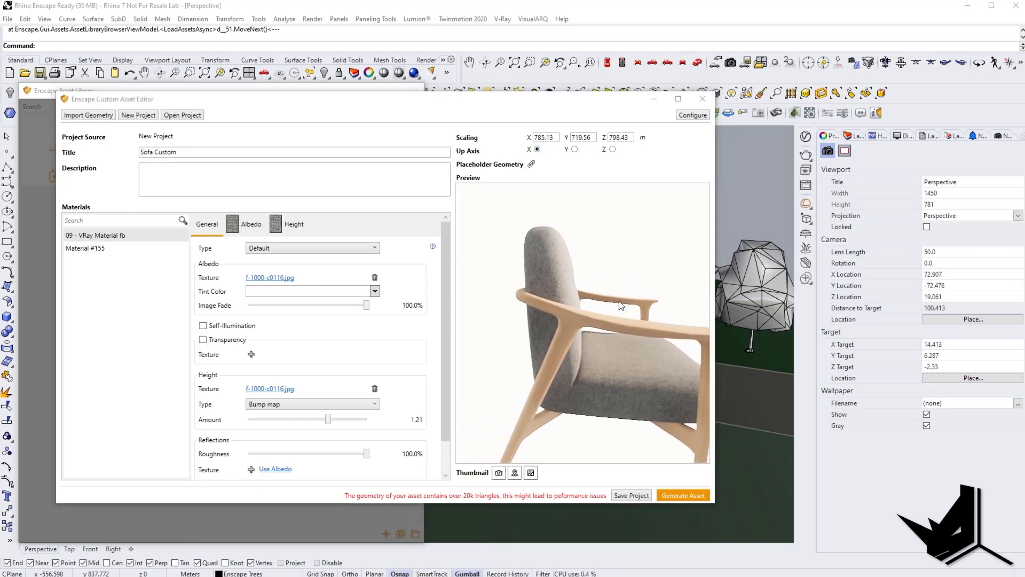
left_click(612, 149)
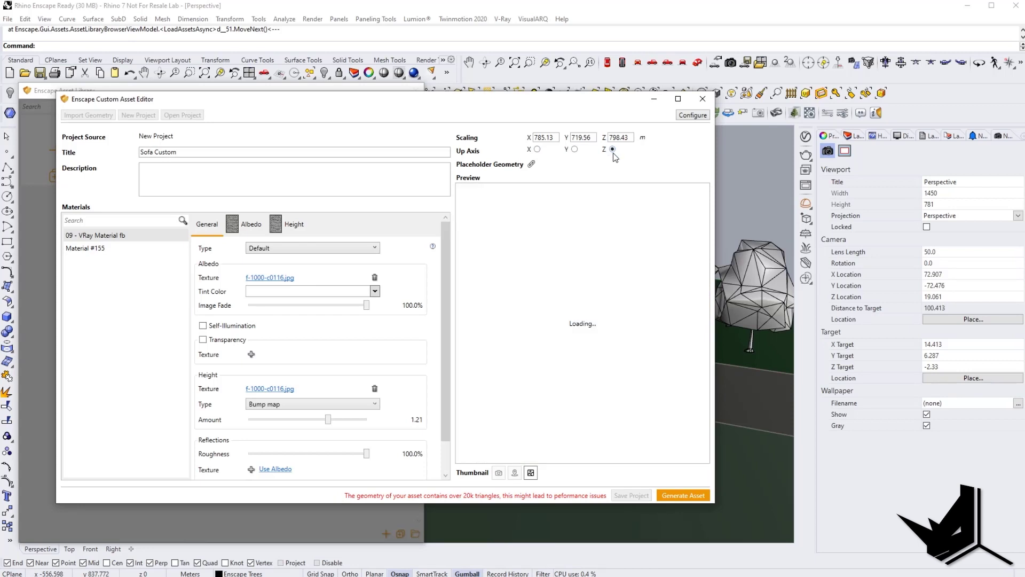
left_click(575, 150)
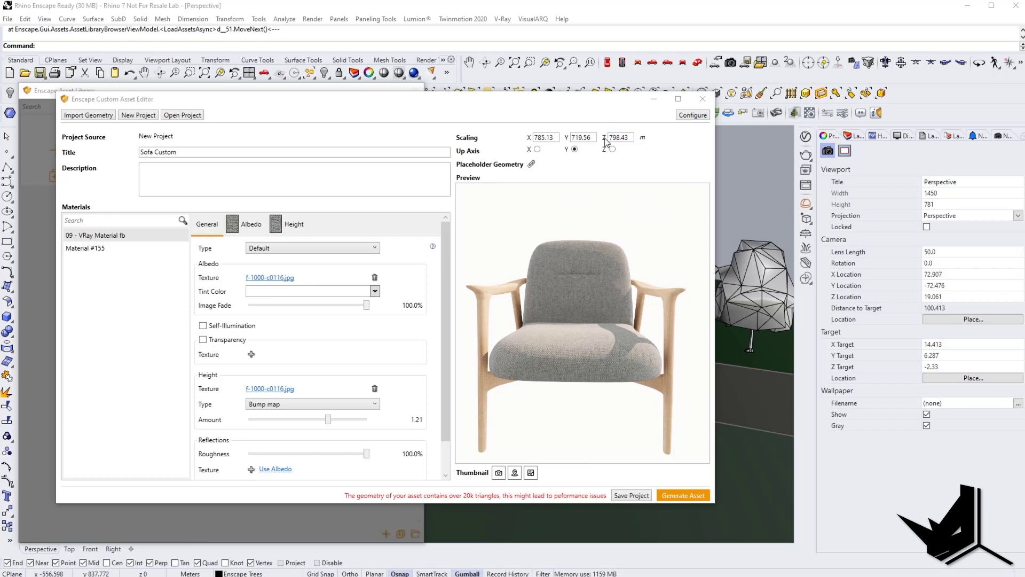
Step: Correct the asset's scaling to X 0.785, Y 0.72 and Z 0.80 m
left_click(536, 139)
type("0.")
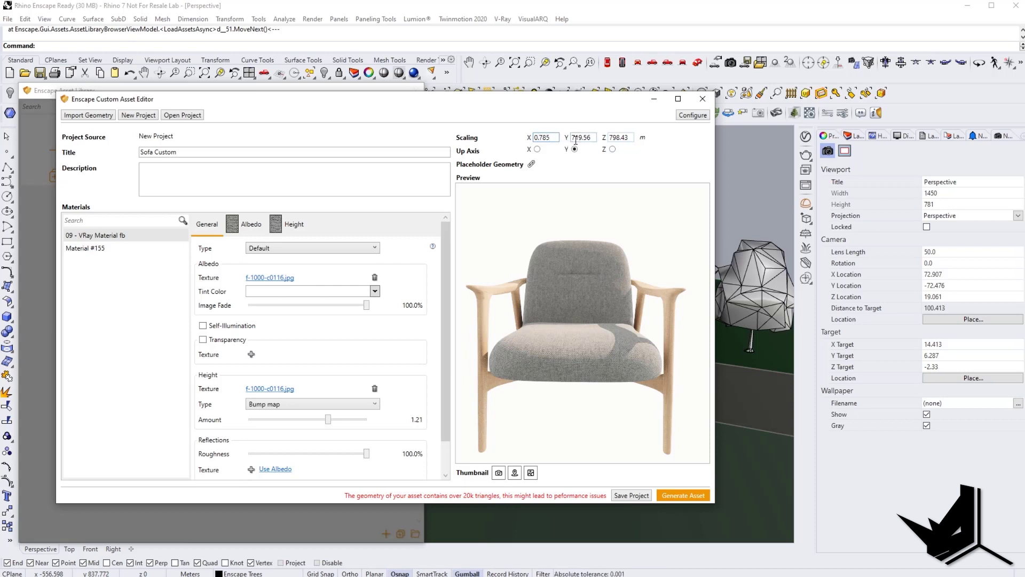
left_click(578, 138)
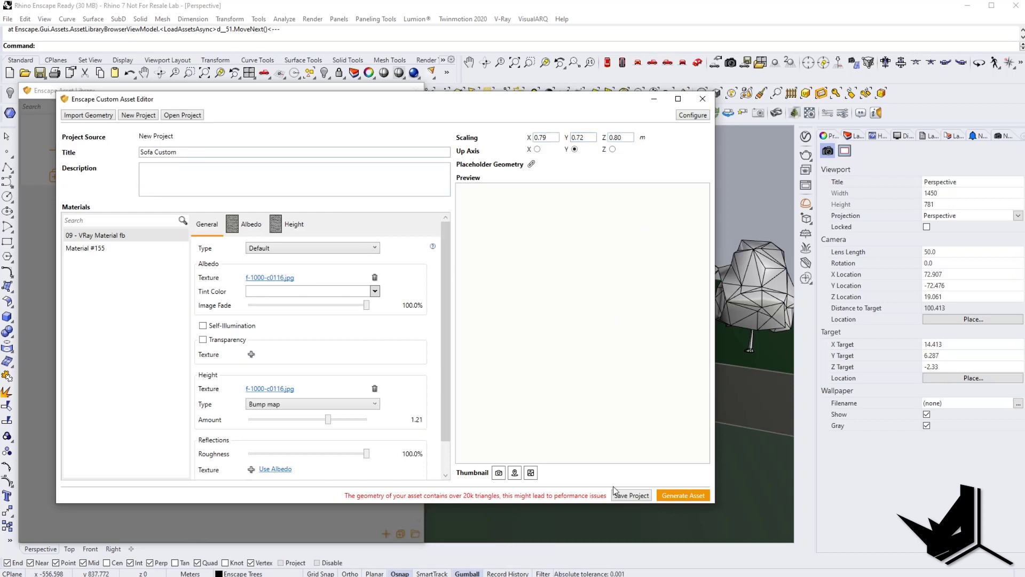
Step: Save the asset project as Sofa Custom in the Enscape Custom Asset Library folder
left_click(631, 495)
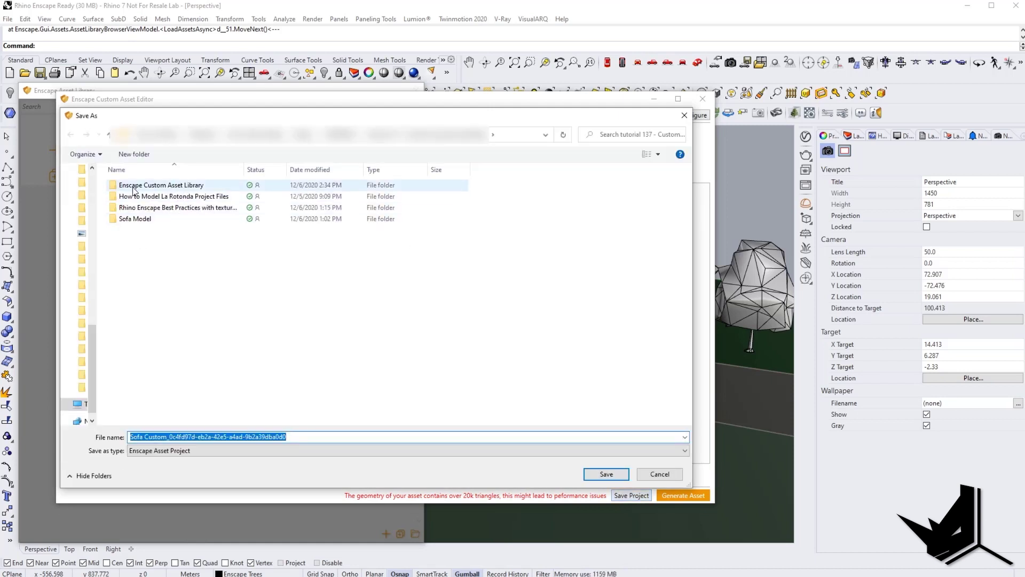
double_click(179, 185)
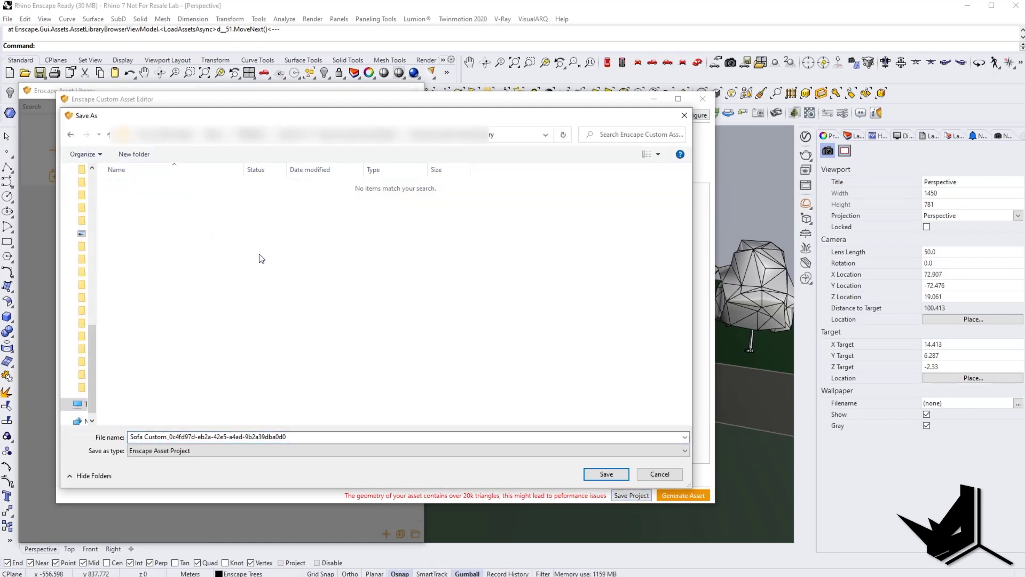
left_click(240, 437)
left_click_drag(296, 437, 174, 437)
key("BackSpace")
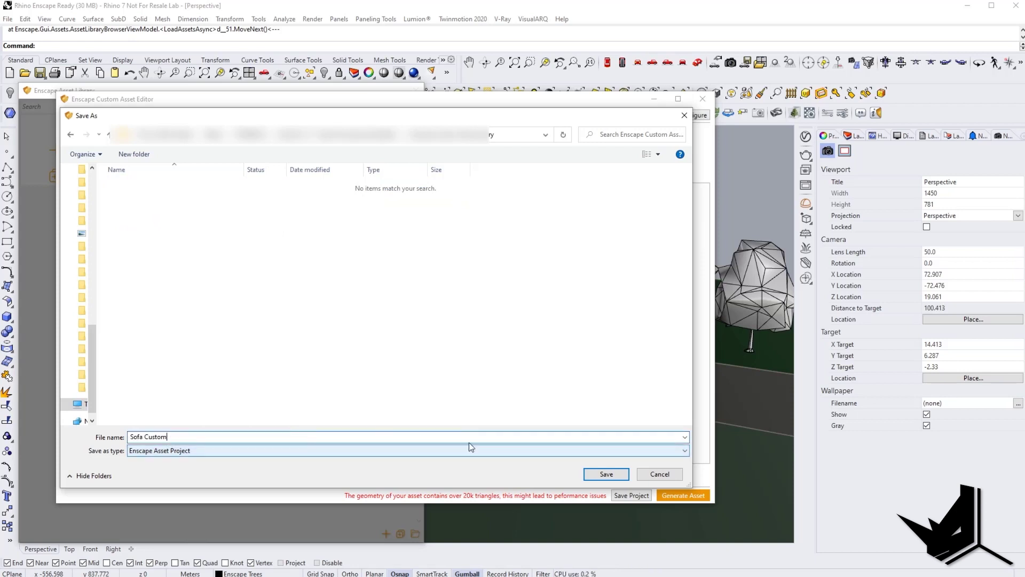
left_click(612, 476)
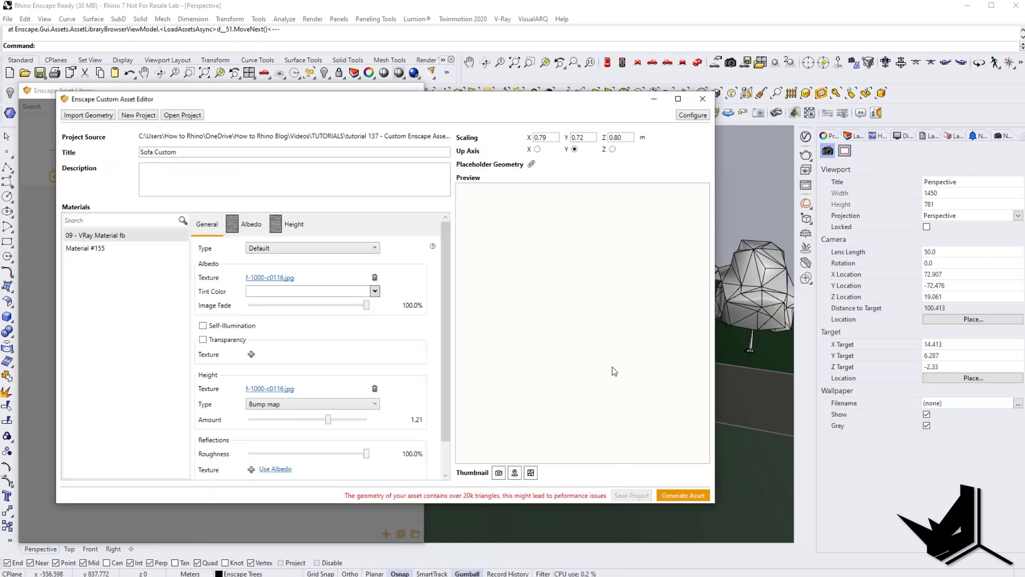
Step: Generate the Sofa Custom asset, close the asset editor and reopen the Enscape asset library
left_click(684, 498)
left_click(702, 99)
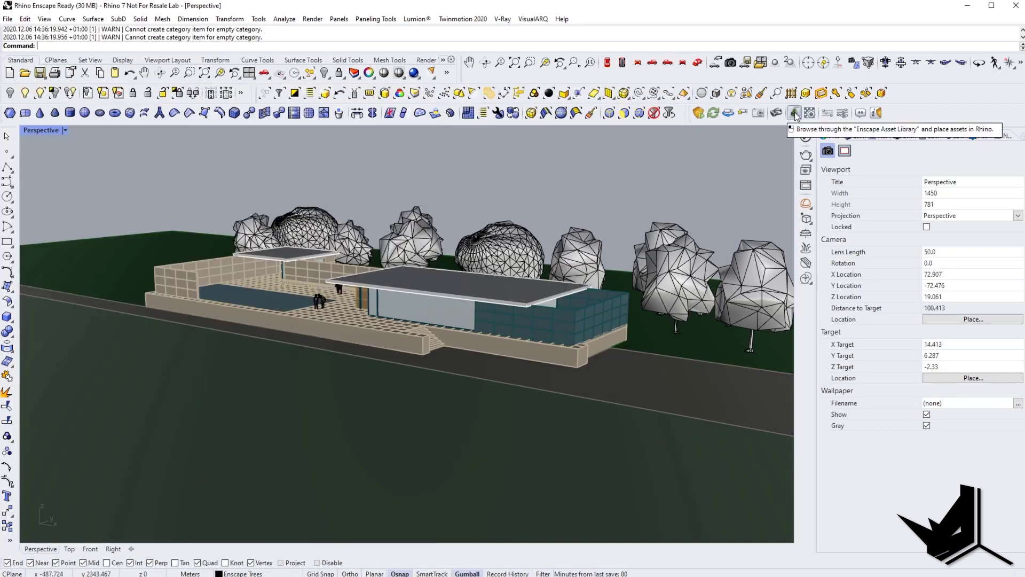
left_click(795, 114)
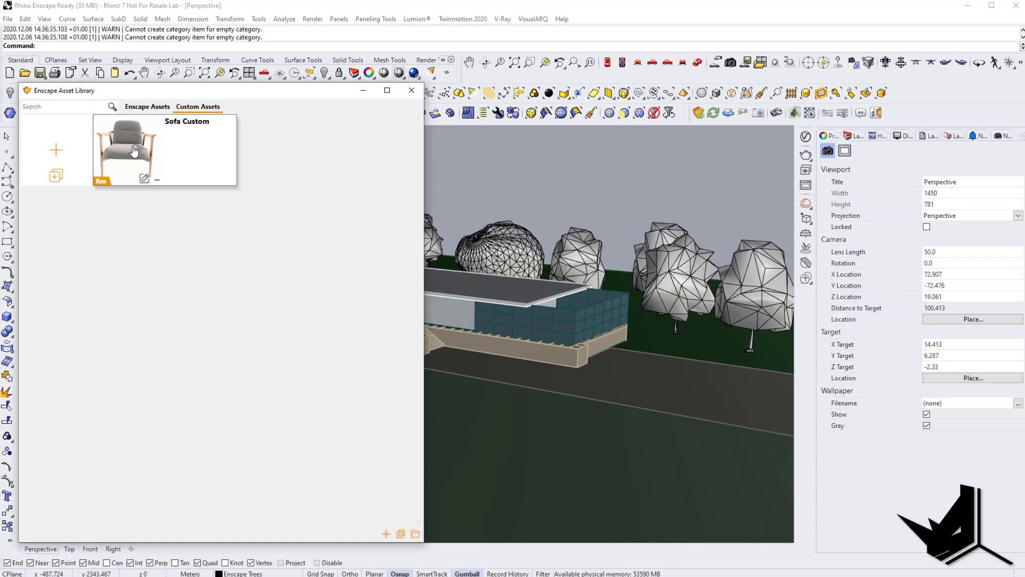
Step: Frame the pavilion's interior floor beside the brown panelled wall, with the perspective camera's lens length set to 25
right_click_drag(522, 218, 590, 264, "shift")
scroll(527, 378, "up", 6)
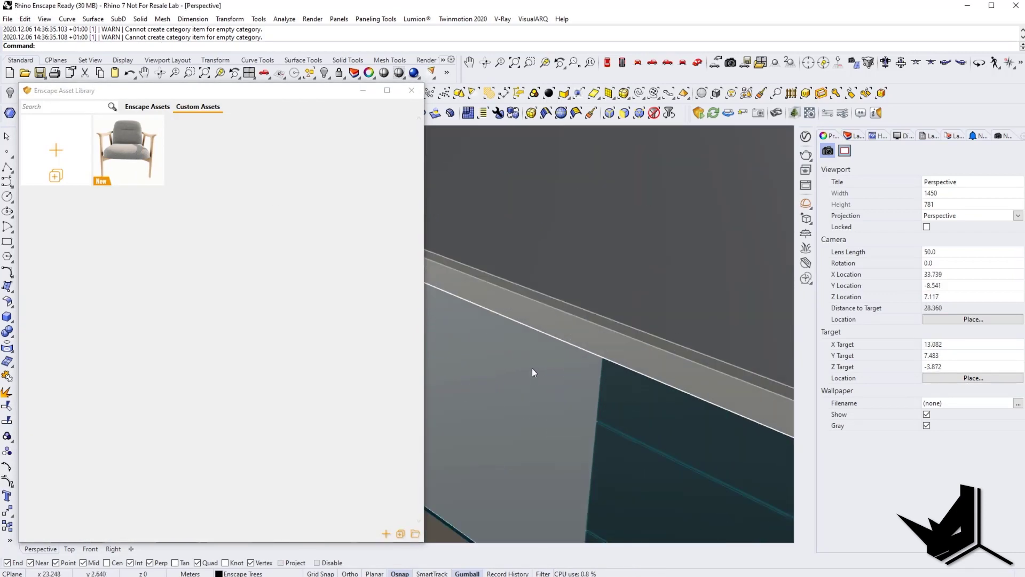
right_click_drag(551, 360, 488, 383)
scroll(536, 297, "up", 4)
scroll(489, 383, "down", 4)
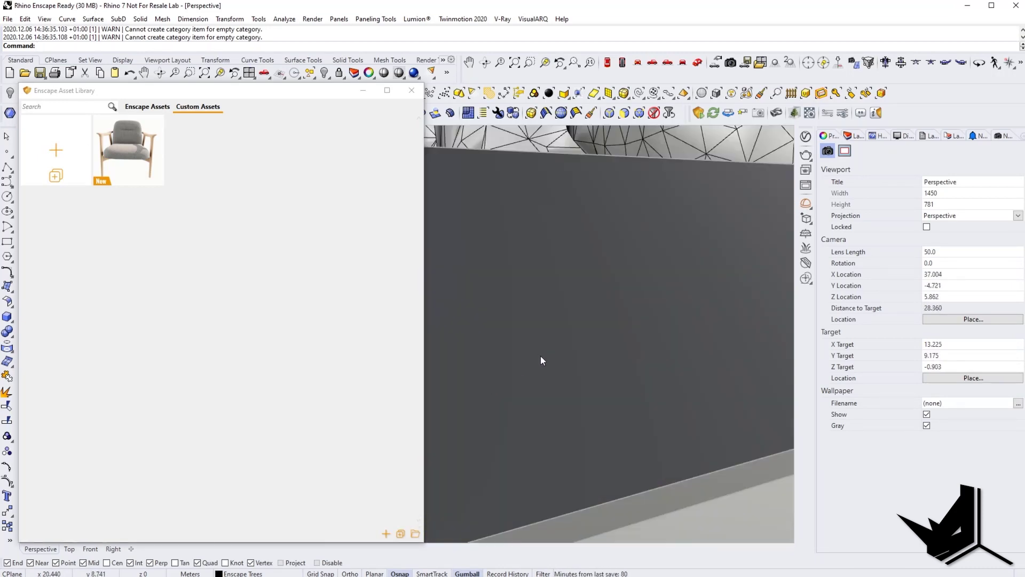
scroll(547, 354, "up", 2)
right_click_drag(547, 353, 609, 364, "shift")
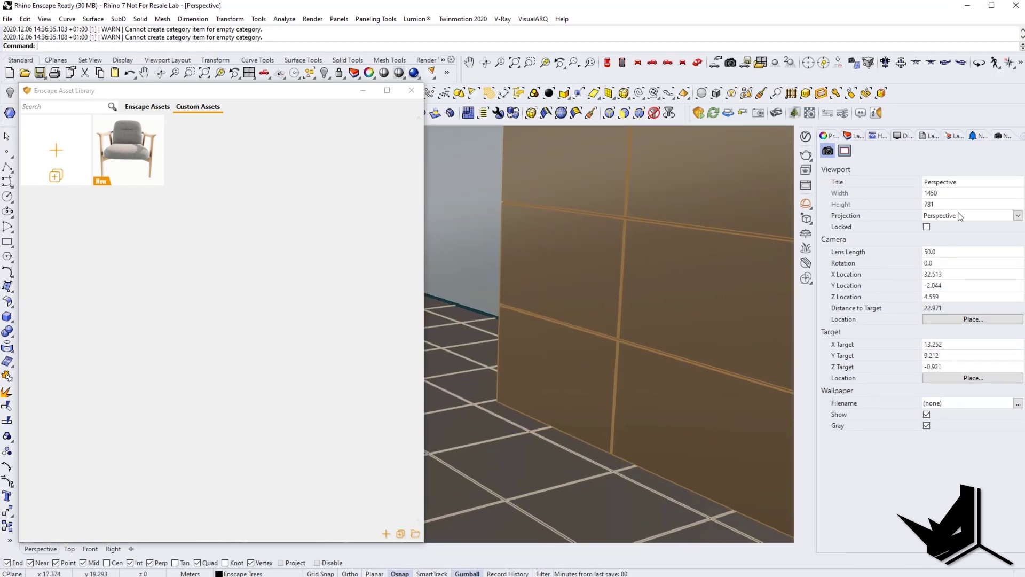
left_click(945, 251)
type("25")
key("Return")
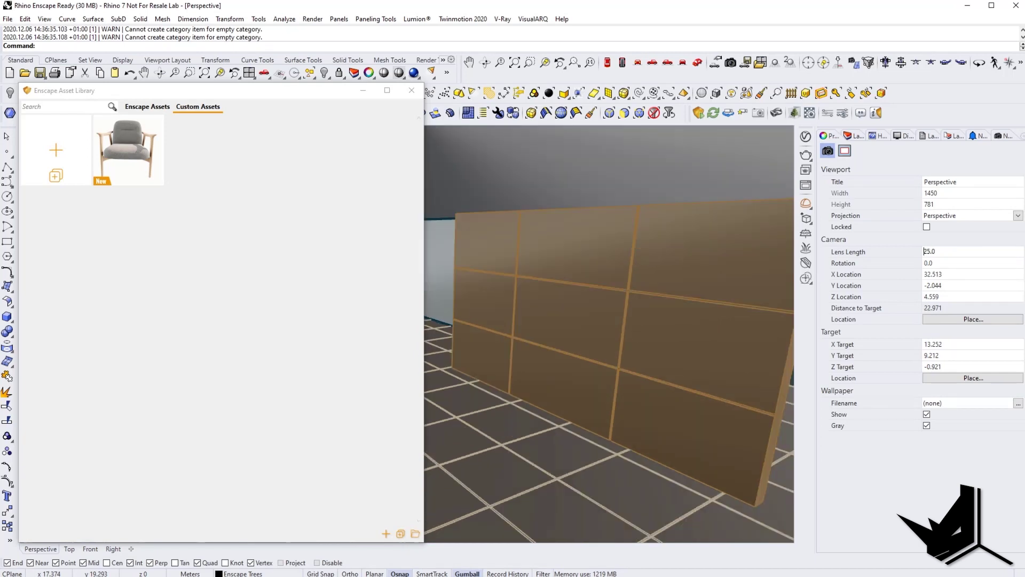
right_click_drag(511, 291, 535, 287, "shift")
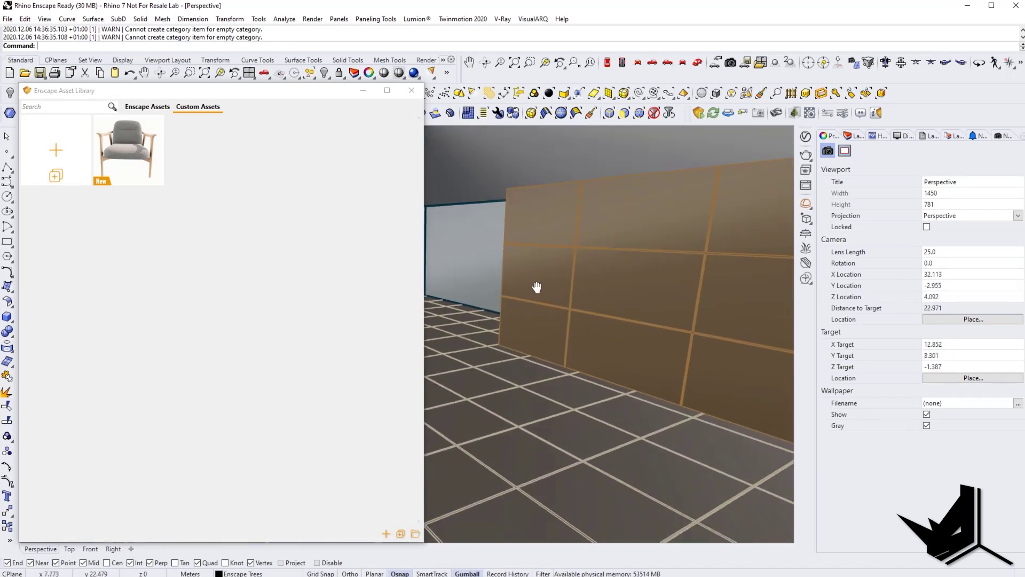
Step: Place one Sofa Custom asset on the interior floor in front of the brown panelled wall
left_click(125, 144)
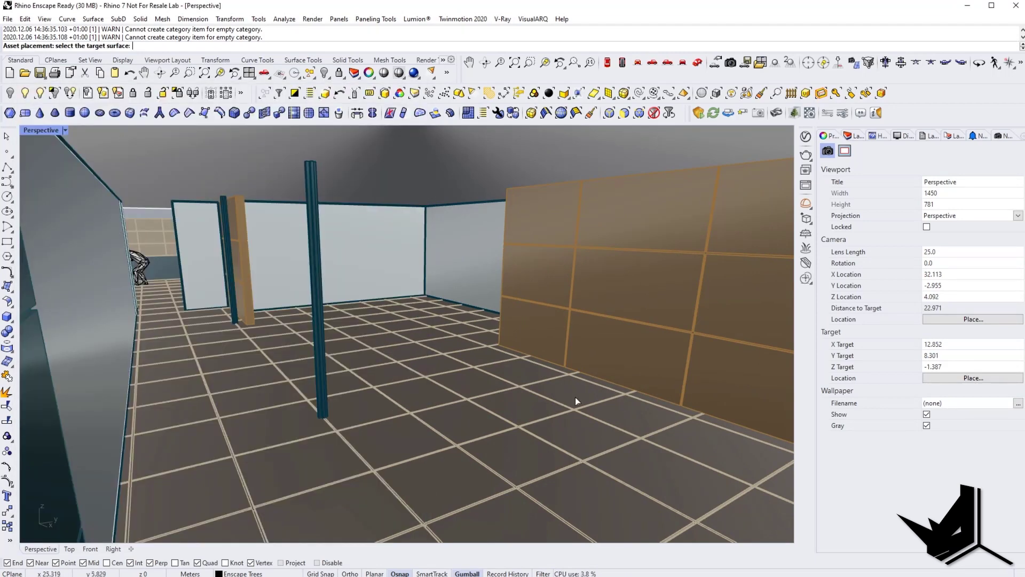
left_click(521, 374)
left_click(366, 92)
Step: Move the placed armchair vertically from its lower corner by about 0.41 m so its box rests on the floor
left_click(497, 374)
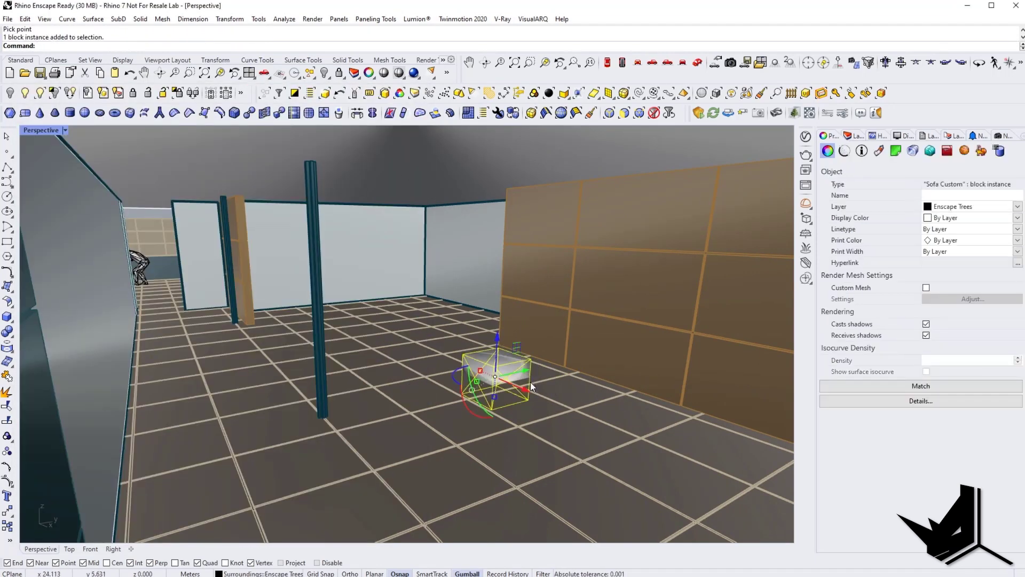
right_click_drag(530, 382, 513, 383, "shift")
right_click_drag(469, 363, 474, 441, "shift")
type("M")
key("Return")
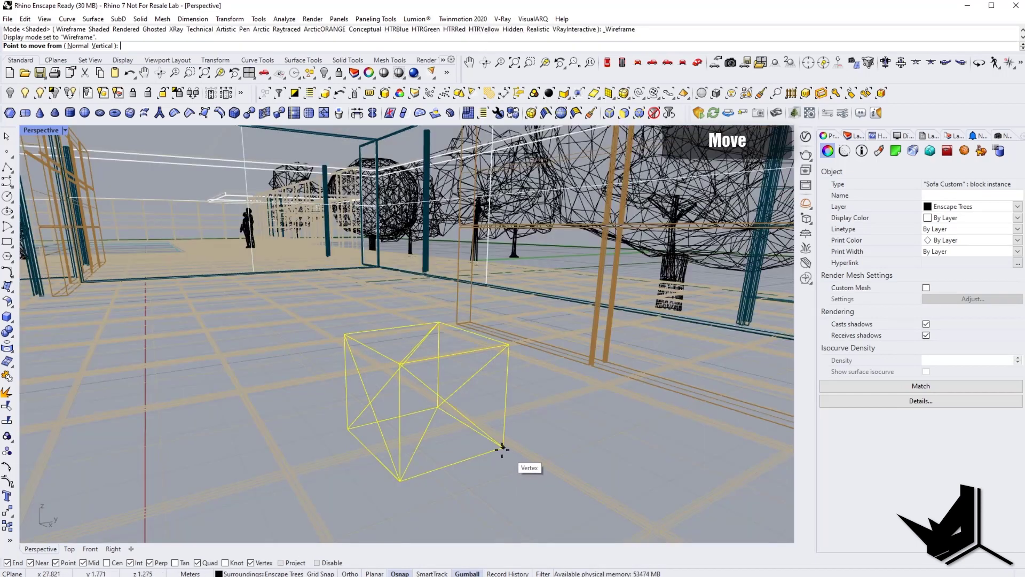
key("ctrl+alt+w")
left_click(503, 447)
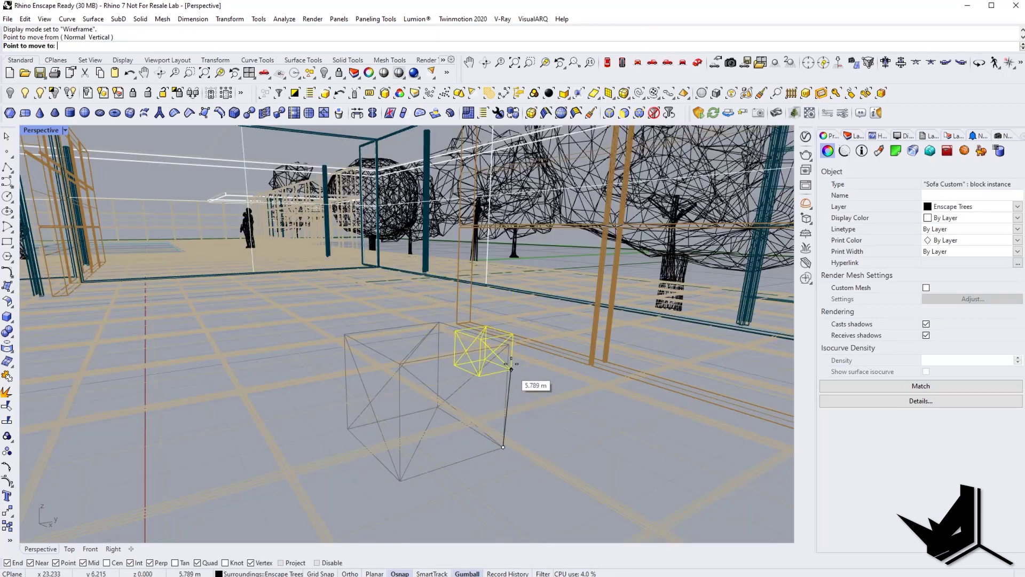
left_click(522, 402)
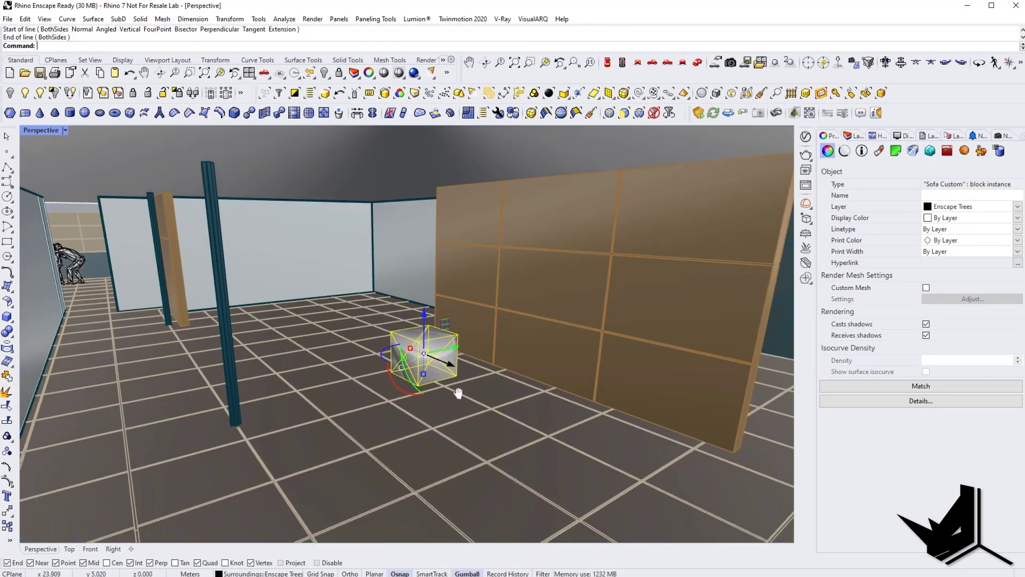
Step: Duplicate the armchair twice along the panelled wall to form a row of three, and clear the selection
scroll(456, 344, "up", 3)
scroll(458, 334, "down", 4)
scroll(461, 350, "up", 5)
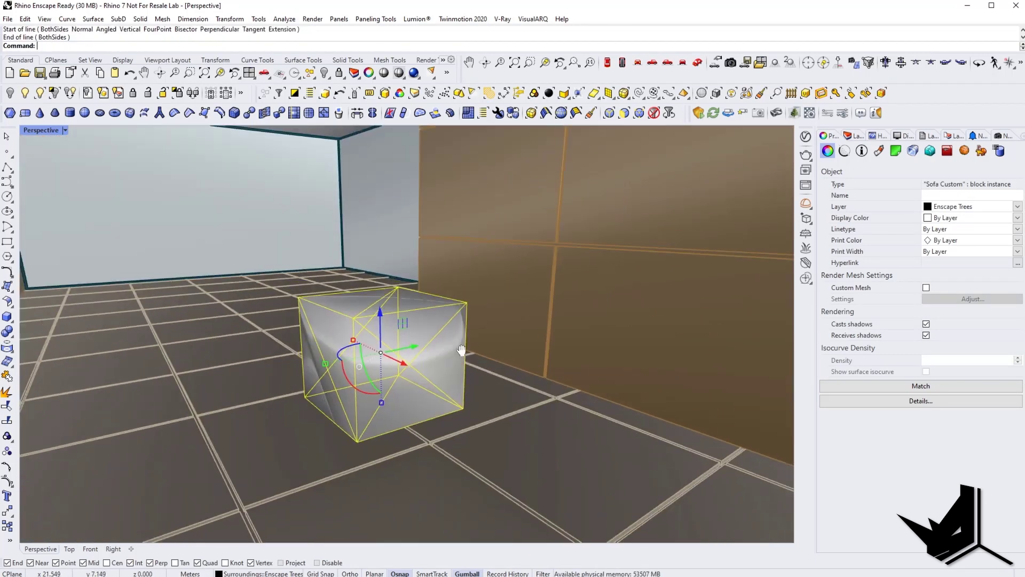
scroll(459, 346, "down", 5)
left_click_drag(464, 344, 585, 399)
key("alt")
key("alt")
key("Escape")
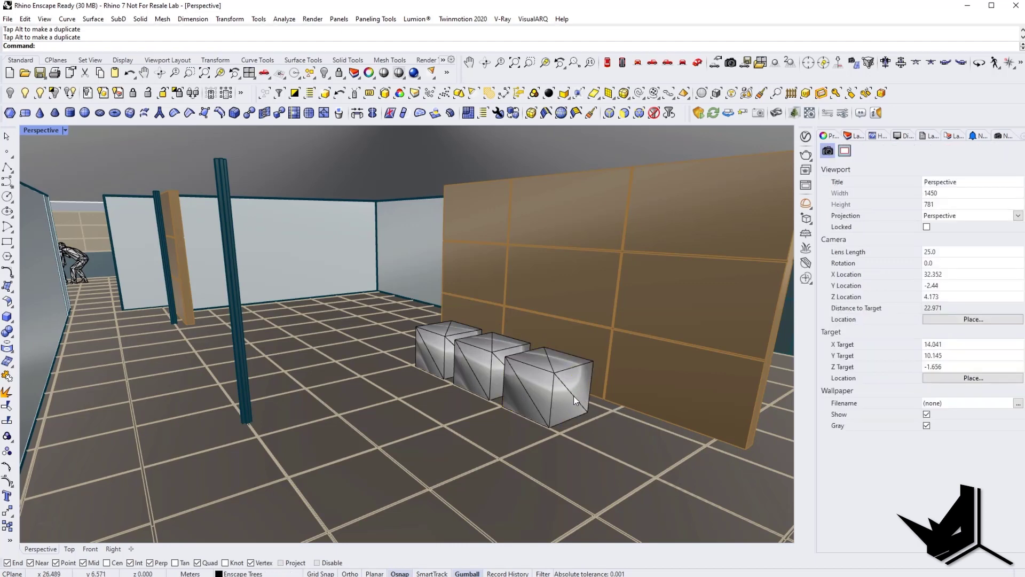
Step: Switch to the Enscape render window and examine the orientation of the three armchairs from close up
right_click_drag(573, 395, 572, 401, "shift")
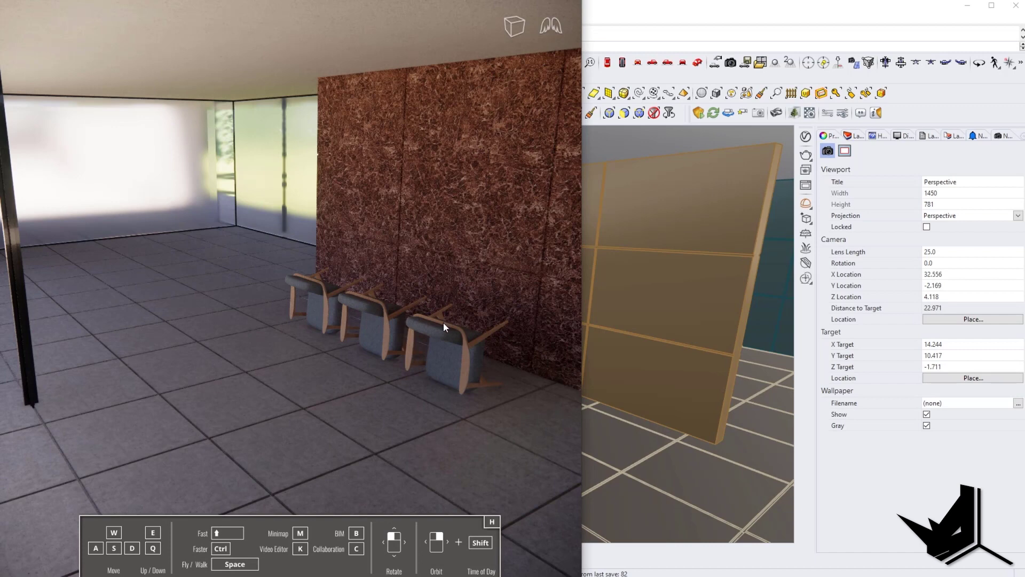
middle_click_drag(370, 316, 293, 302)
scroll(363, 312, "up", 3)
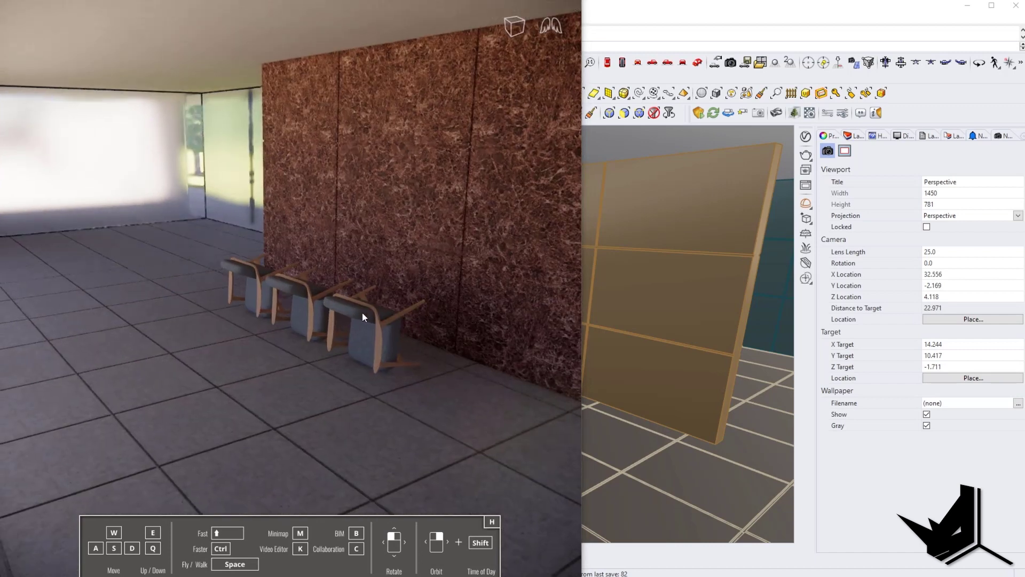
scroll(352, 311, "up", 1)
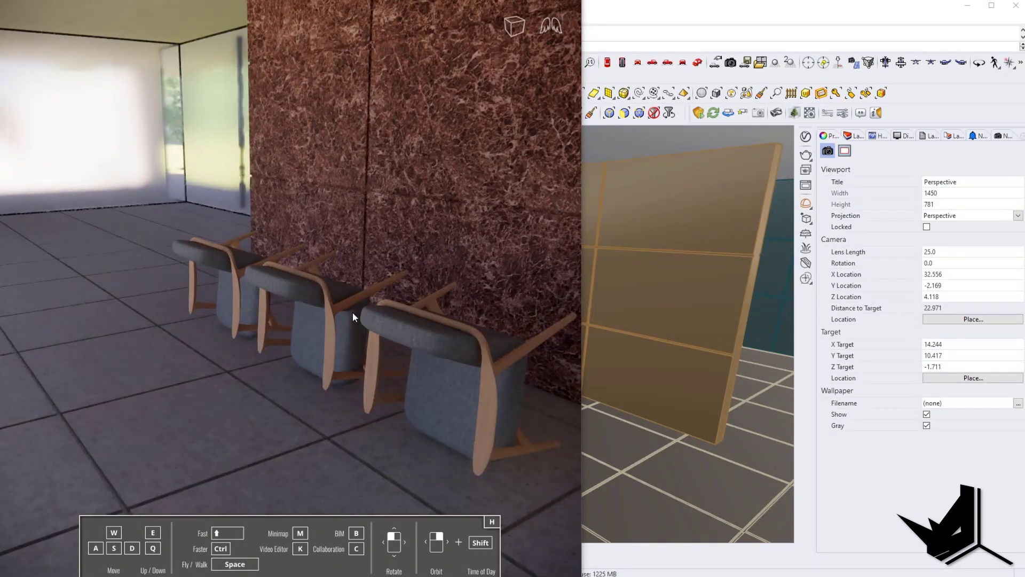
left_click_drag(395, 332, 368, 323)
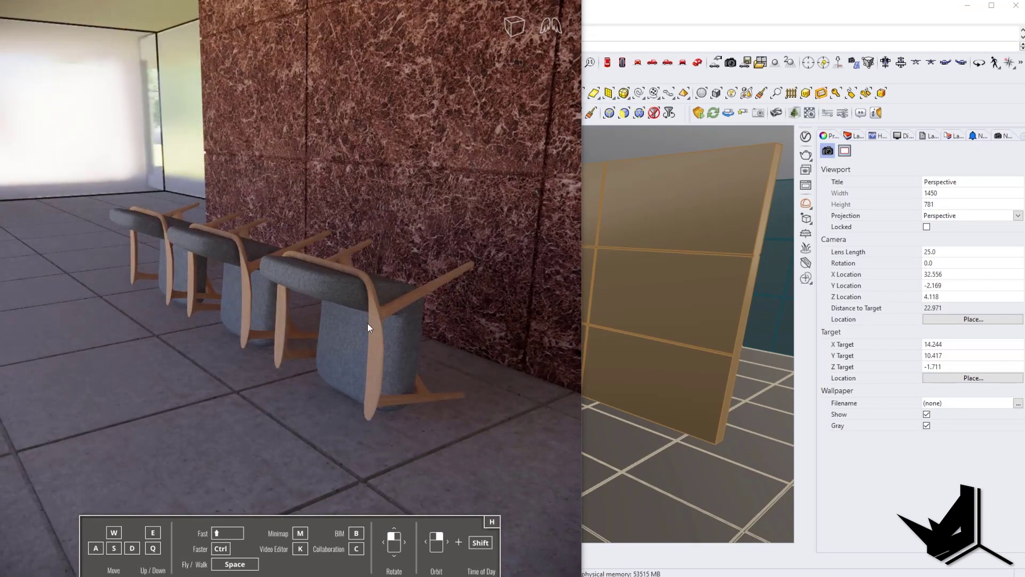
middle_click_drag(230, 230, 379, 299)
scroll(383, 300, "down", 1)
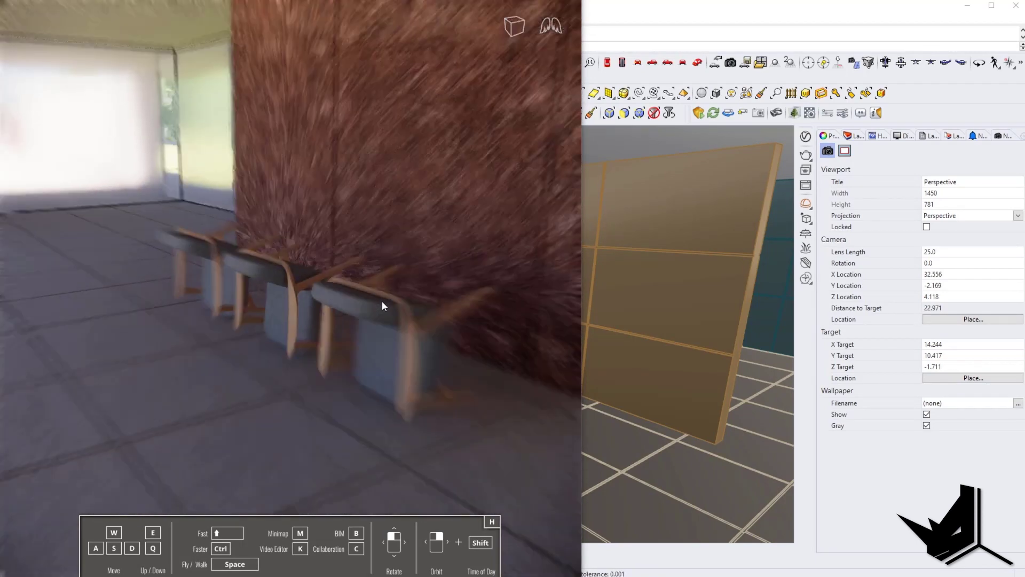
scroll(381, 300, "down", 1)
left_click_drag(425, 321, 459, 331)
Step: Return to Rhino, select all three armchairs and rotate them together by -90 degrees about the X axis
left_click(749, 16)
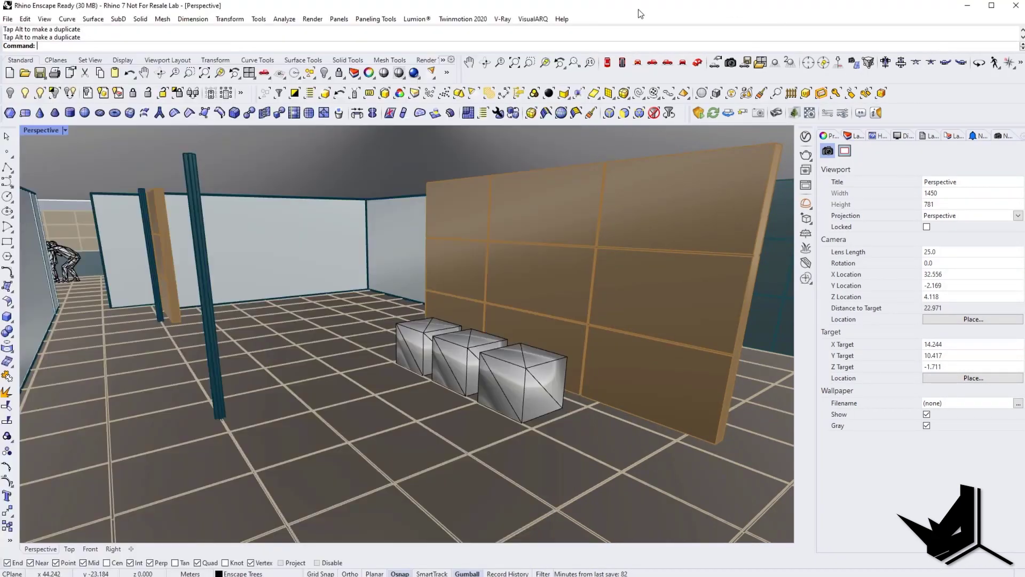
left_click(422, 347)
left_click(458, 366, "shift")
left_click(525, 385, "shift")
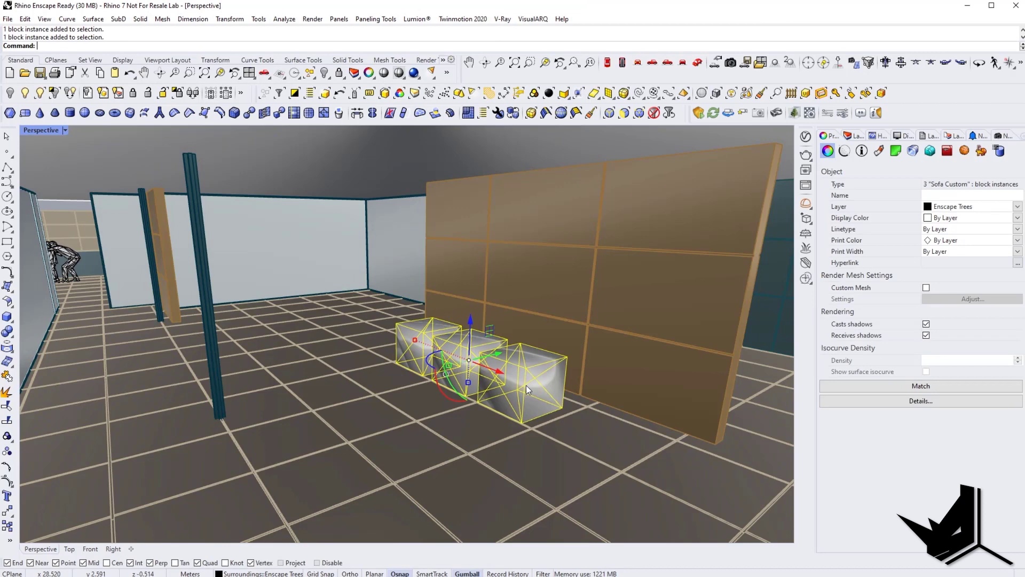
right_click_drag(528, 387, 427, 371)
scroll(242, 311, "up", 9)
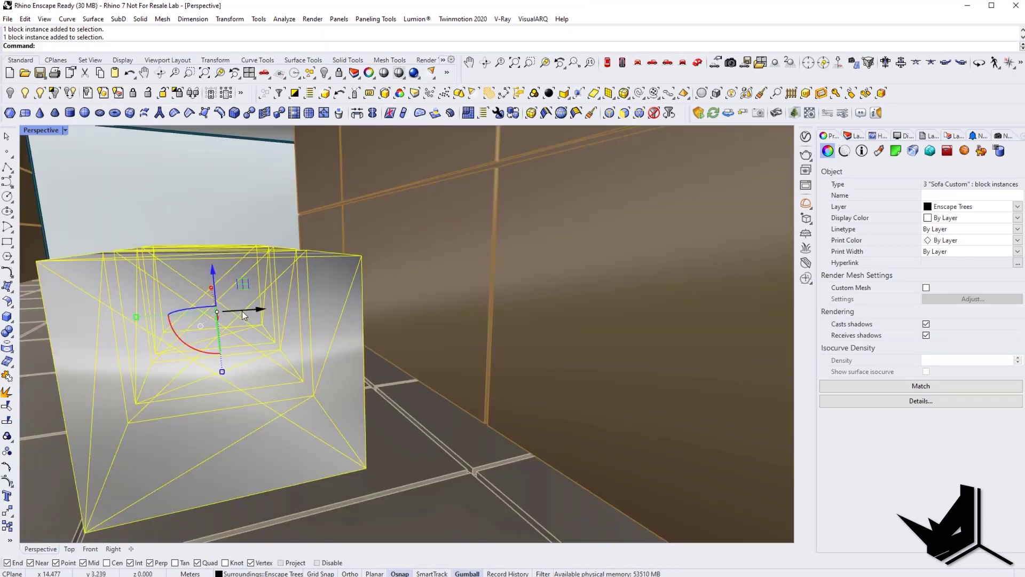
right_click_drag(242, 310, 316, 317, "shift")
scroll(316, 316, "down", 9)
scroll(383, 327, "up", 7)
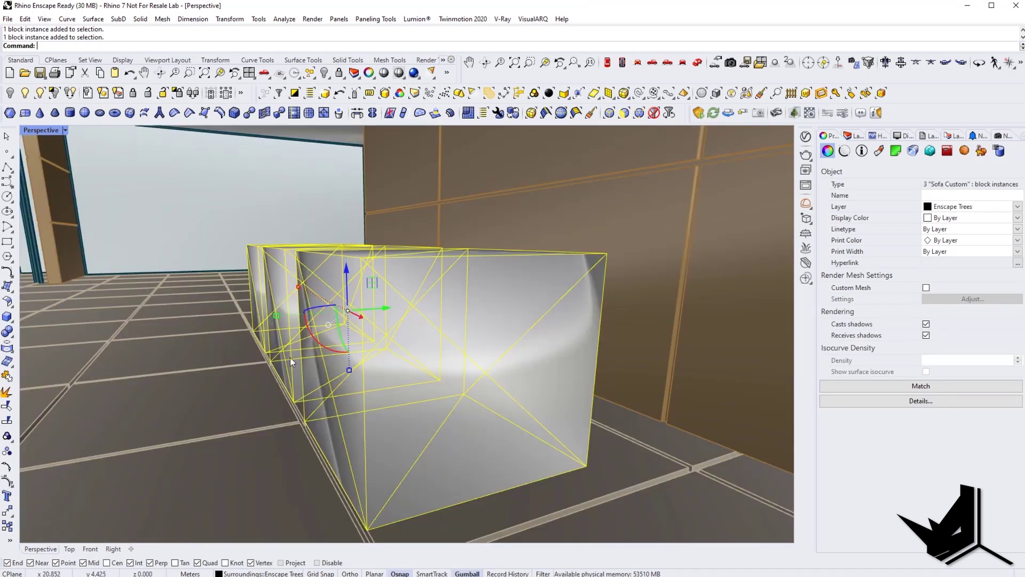
left_click(315, 341)
type("-")
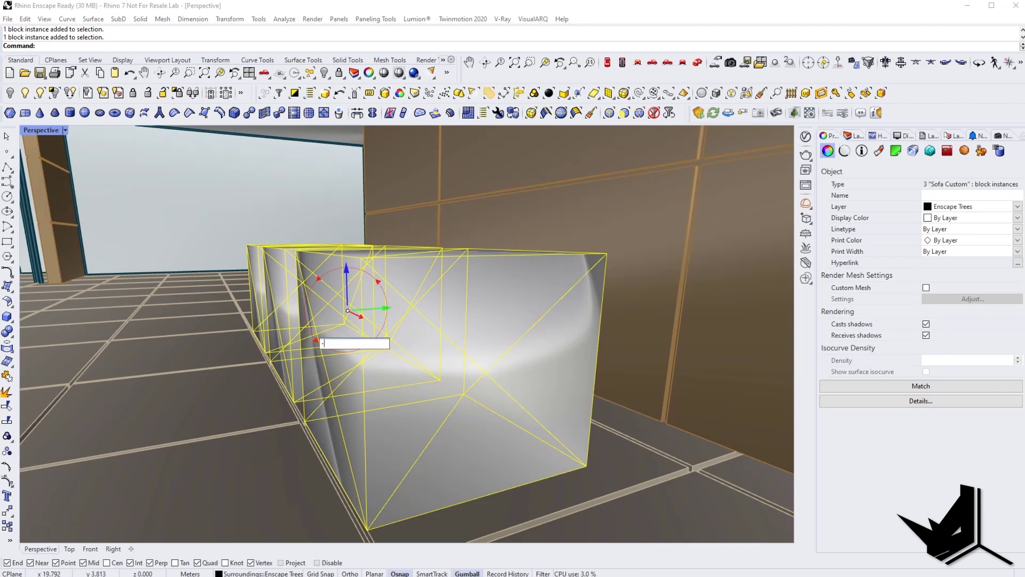
type("90")
key("Return")
Step: Move the three rotated armchairs upward from a lower corner, in wireframe display, so they stand on the floor
right_click_drag(496, 396, 464, 389, "shift")
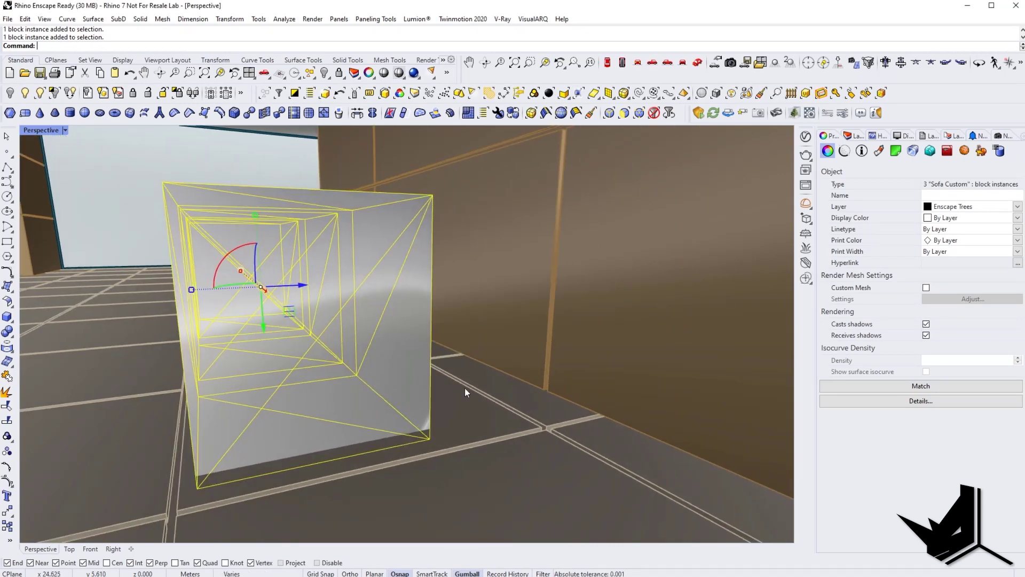
type("m")
key("Return")
key("ctrl+alt+w")
left_click(430, 439)
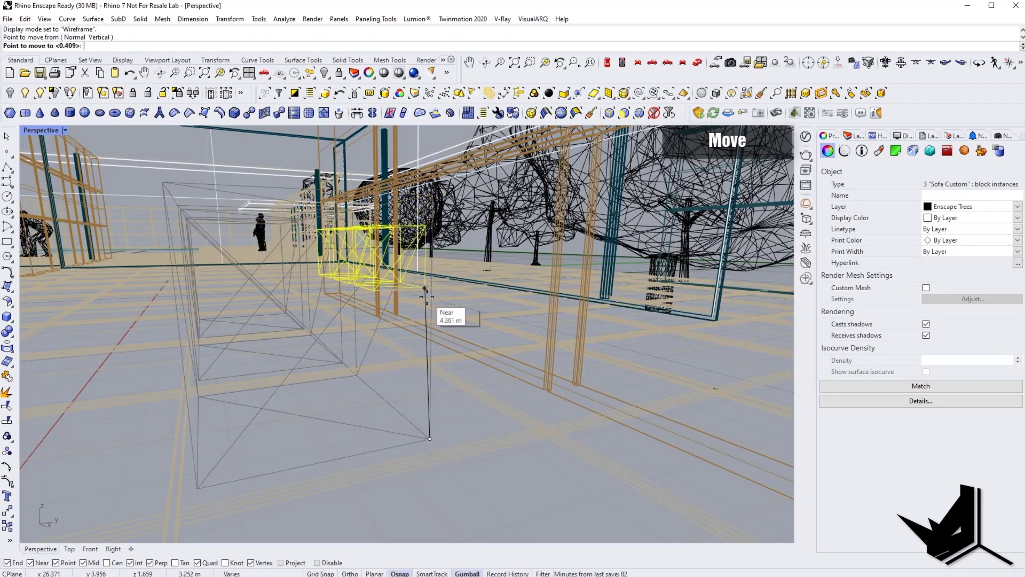
scroll(427, 299, "up", 4)
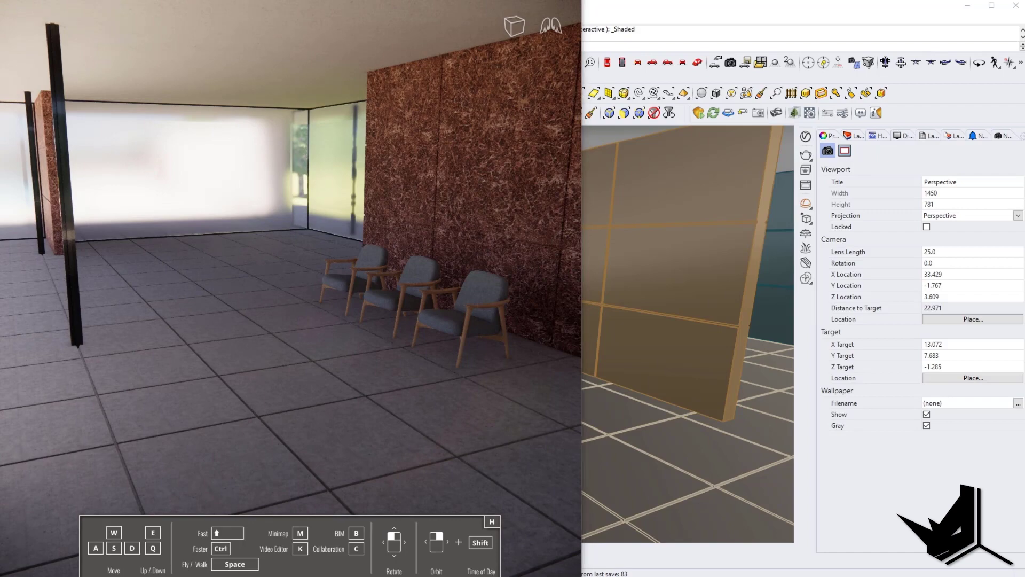
Step: Inspect the upright armchairs and their fabric and wood textures up close in the Enscape render
right_click_drag(323, 287, 265, 284)
scroll(411, 289, "up", 5)
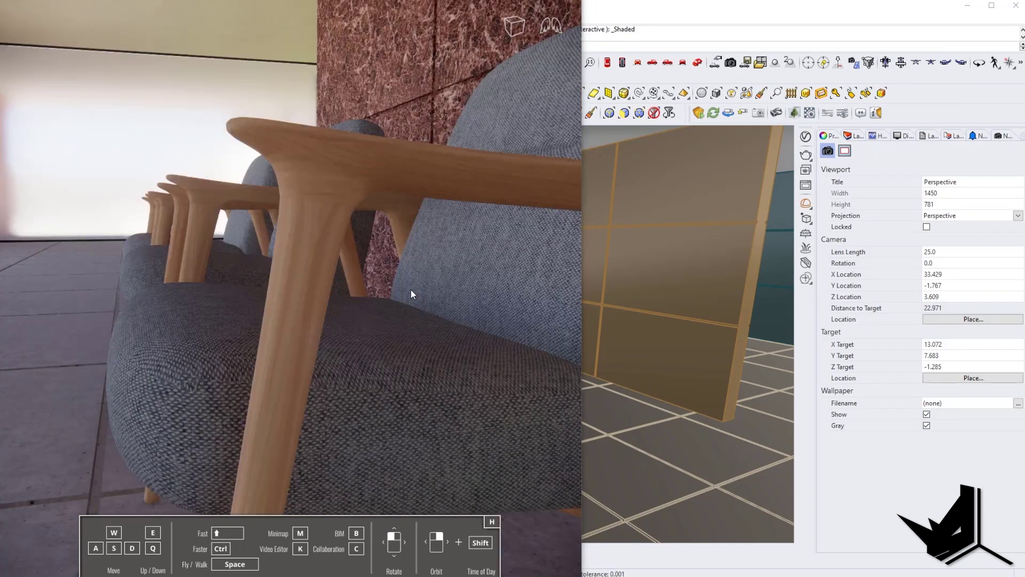
scroll(413, 304, "down", 2)
right_click_drag(320, 291, 443, 291)
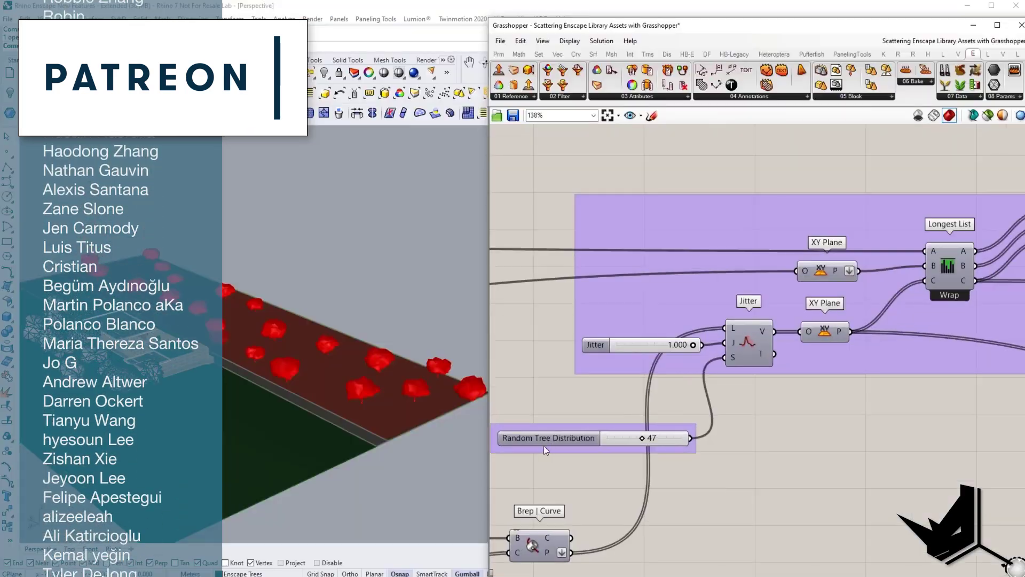
Step: Adjust the Random Tree Distribution slider in Grasshopper and view the scattered trees in Enscape
mouse_move(642, 438)
left_mouse_down()
mouse_move(664, 440)
mouse_move(636, 440)
left_mouse_up()
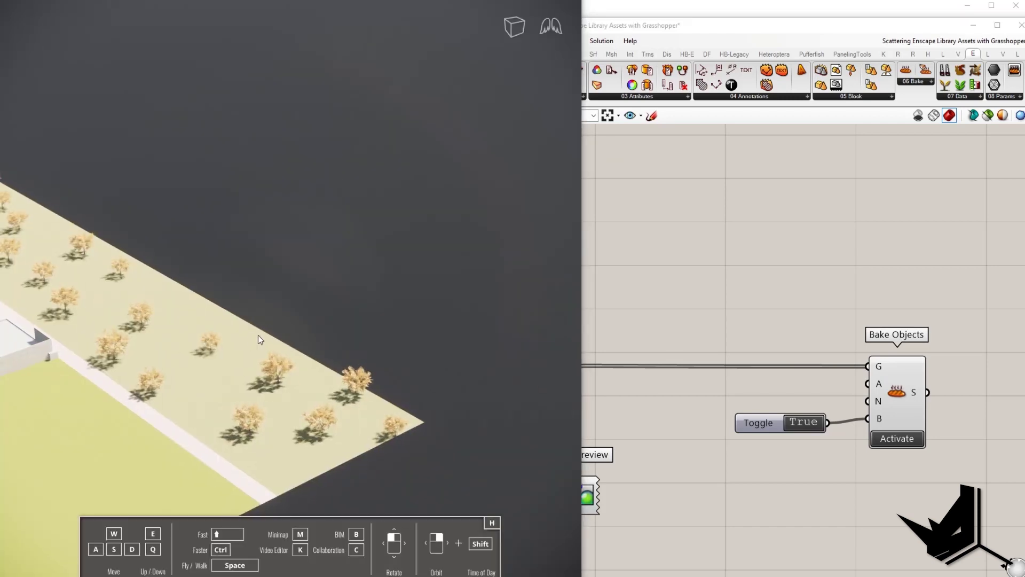
right_click_drag(181, 364, 201, 335)
scroll(223, 357, "up", 4)
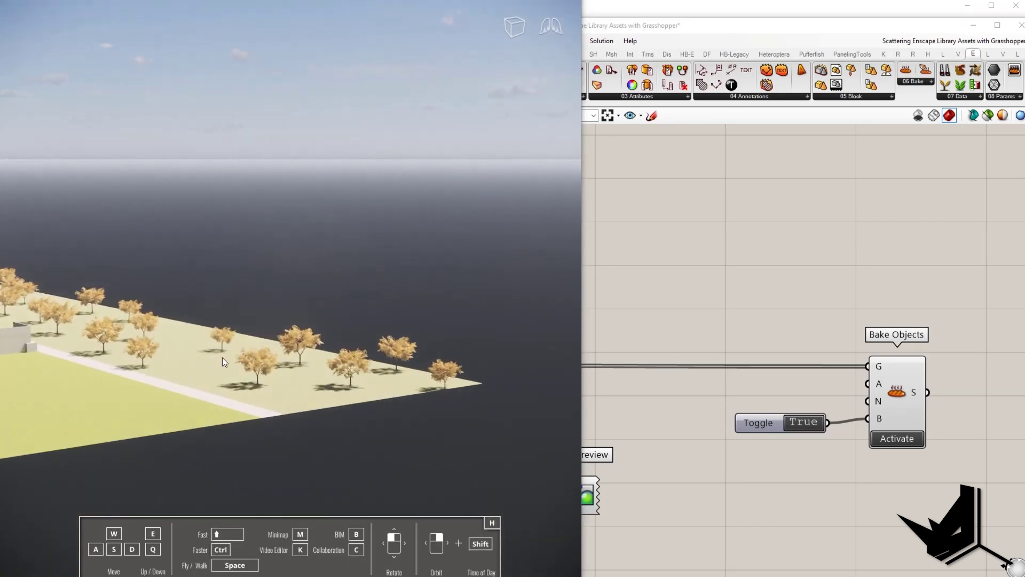